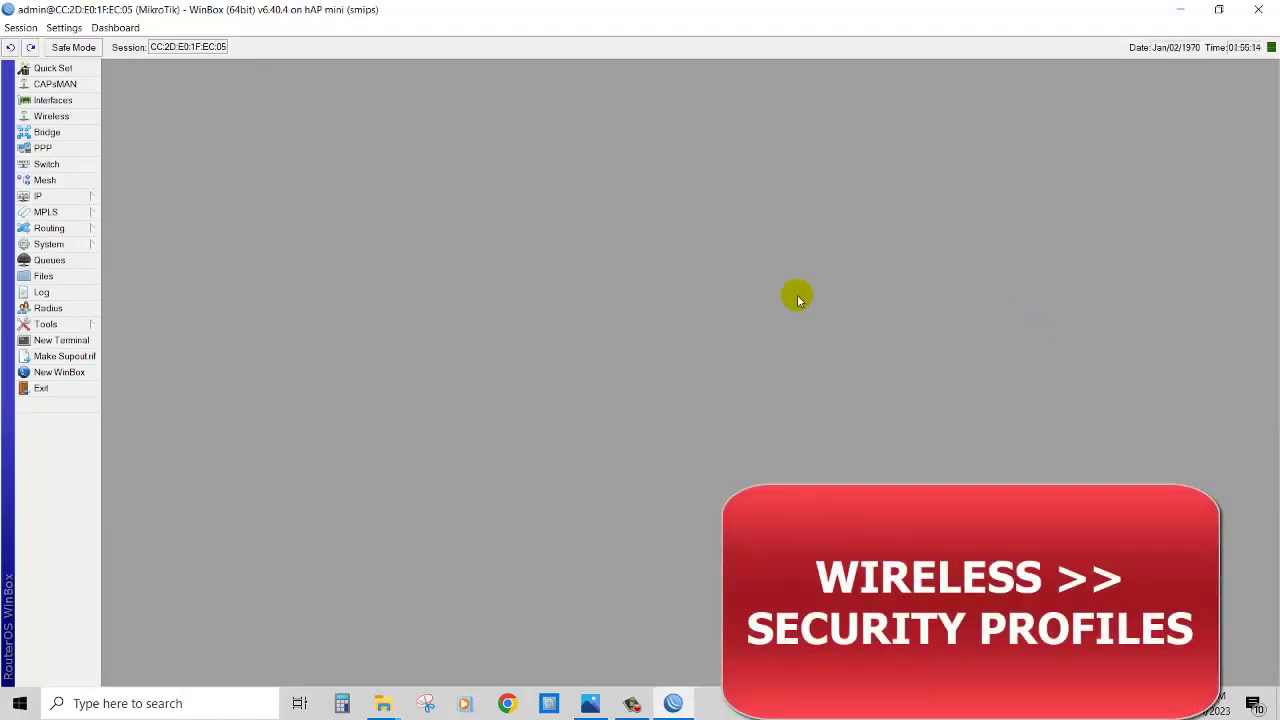
Create a new wireless security profile named "pass wifi" with its mode set to dynamic keys
{"action": "left_click", "coordinate": [90, 119]}
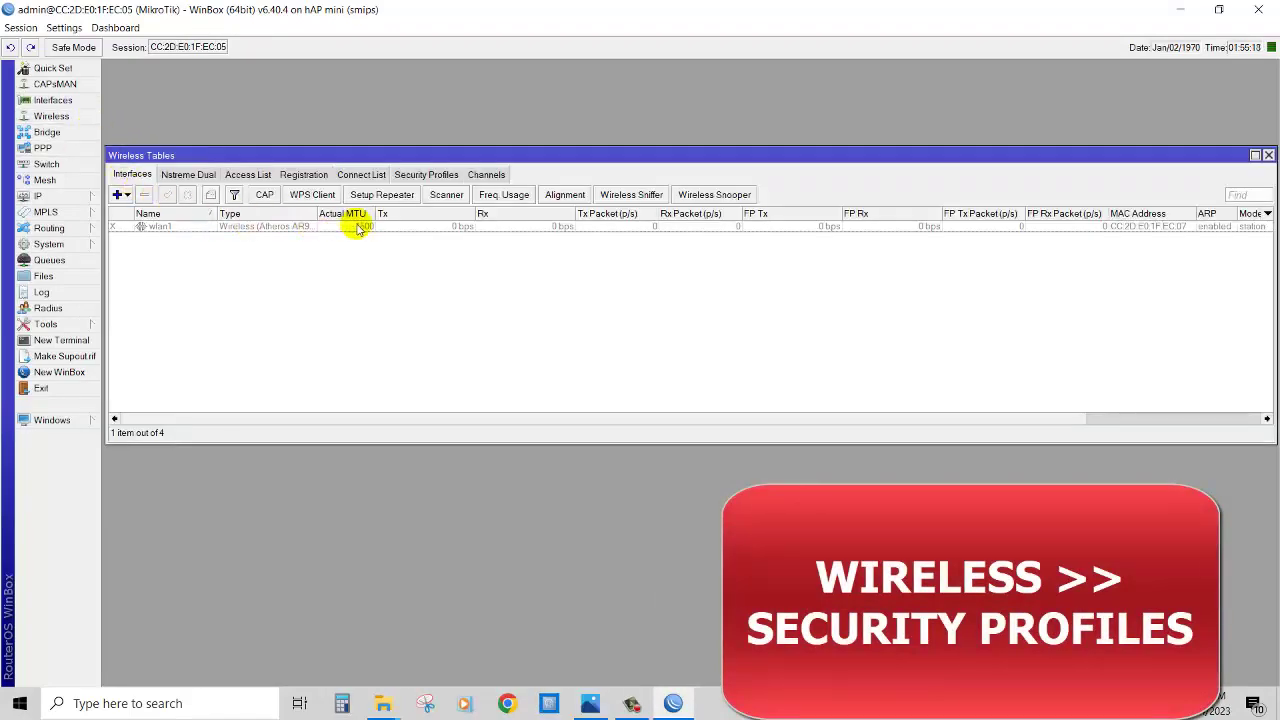
{"action": "left_click", "coordinate": [441, 176]}
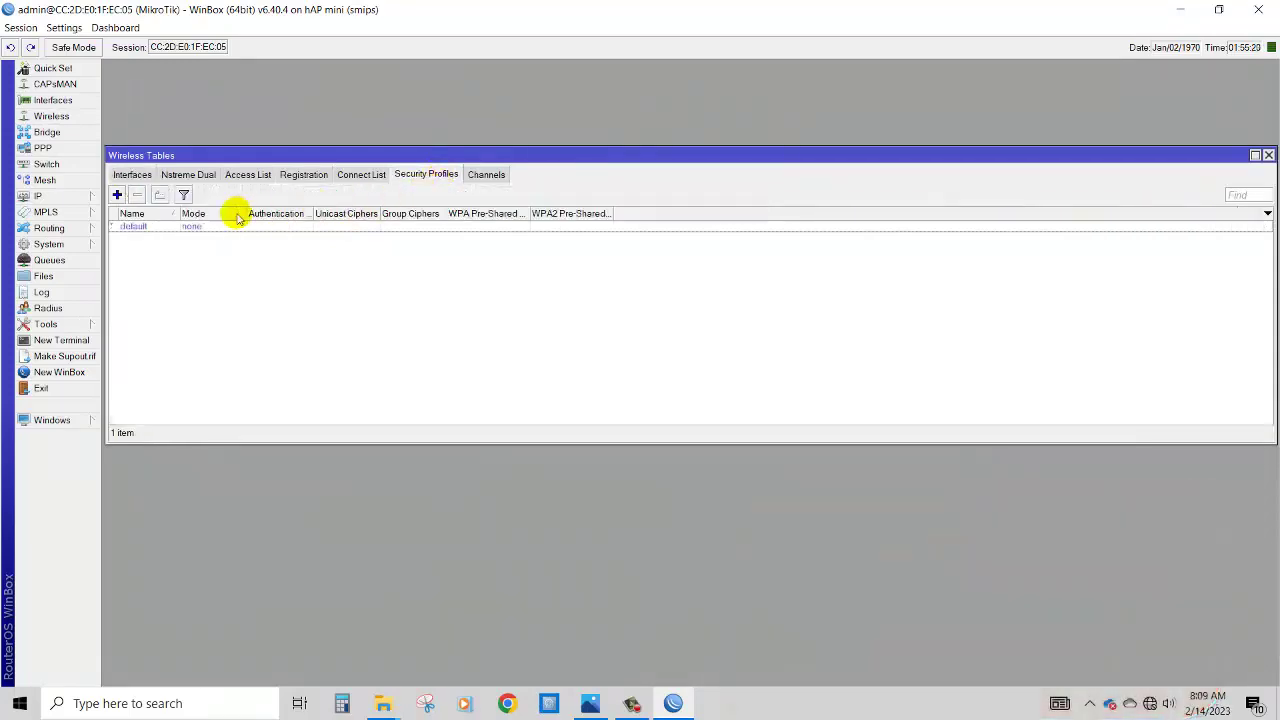
{"action": "left_click", "coordinate": [118, 195]}
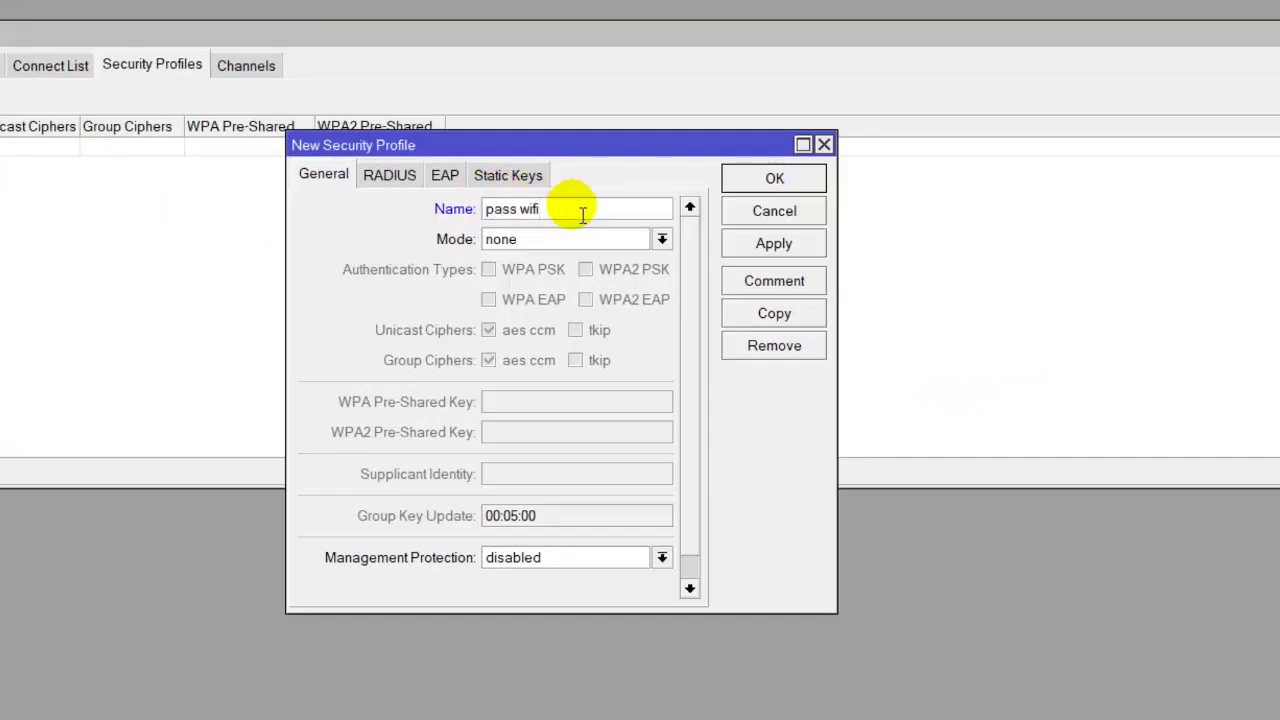
{"action": "left_click", "coordinate": [565, 240]}
{"action": "left_click", "coordinate": [562, 256]}
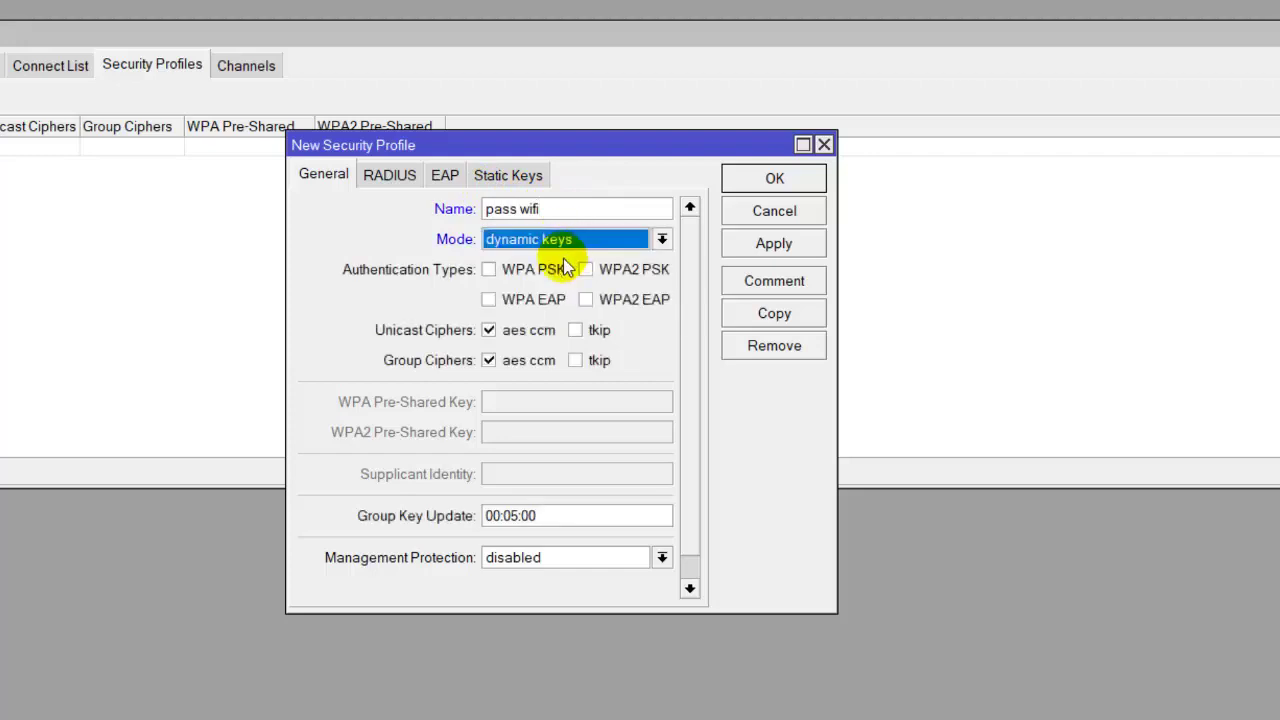
Enable WPA PSK, WPA2 PSK, WPA EAP and WPA2 EAP authentication, and add tkip to the unicast and group ciphers
{"action": "left_click", "coordinate": [532, 280]}
{"action": "left_click", "coordinate": [535, 299]}
{"action": "left_click", "coordinate": [587, 301]}
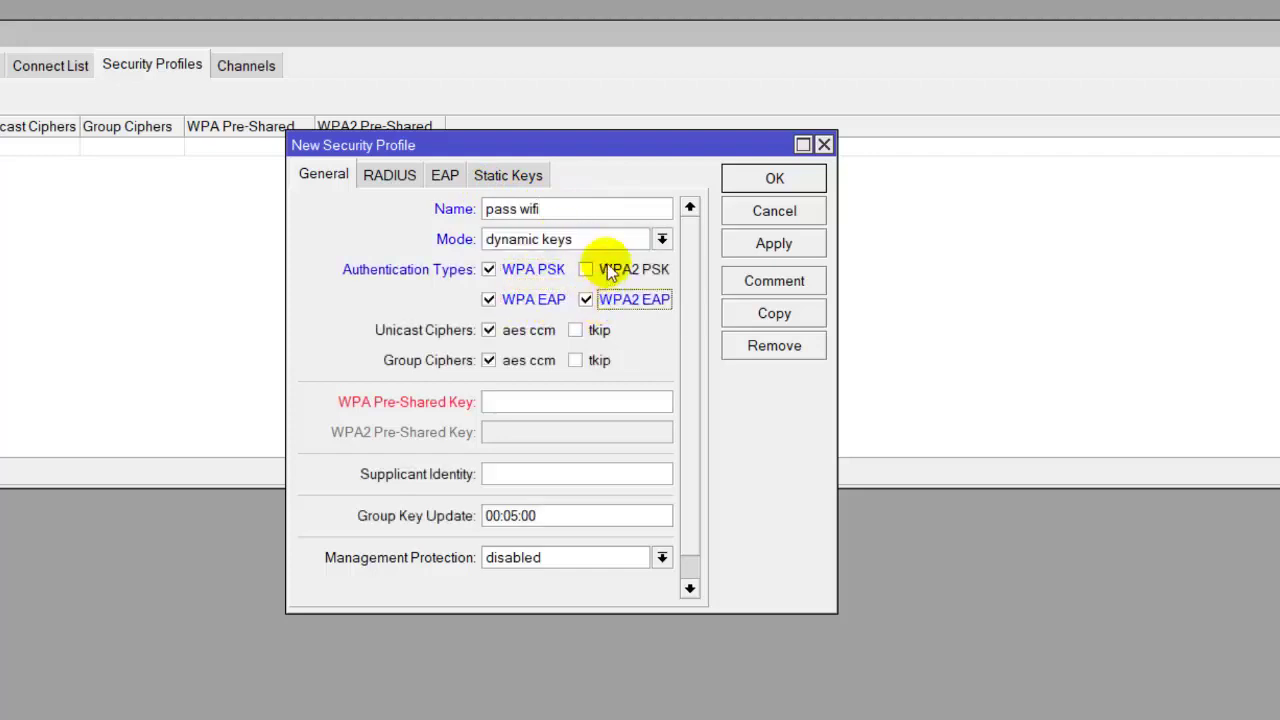
{"action": "left_click", "coordinate": [588, 270]}
{"action": "left_click", "coordinate": [598, 330]}
{"action": "left_click", "coordinate": [599, 360]}
Enter the phone hotspot's password as the WPA and WPA2 pre-shared keys and save the security profile
{"action": "left_click", "coordinate": [543, 402]}
{"action": "type", "text": "***"}
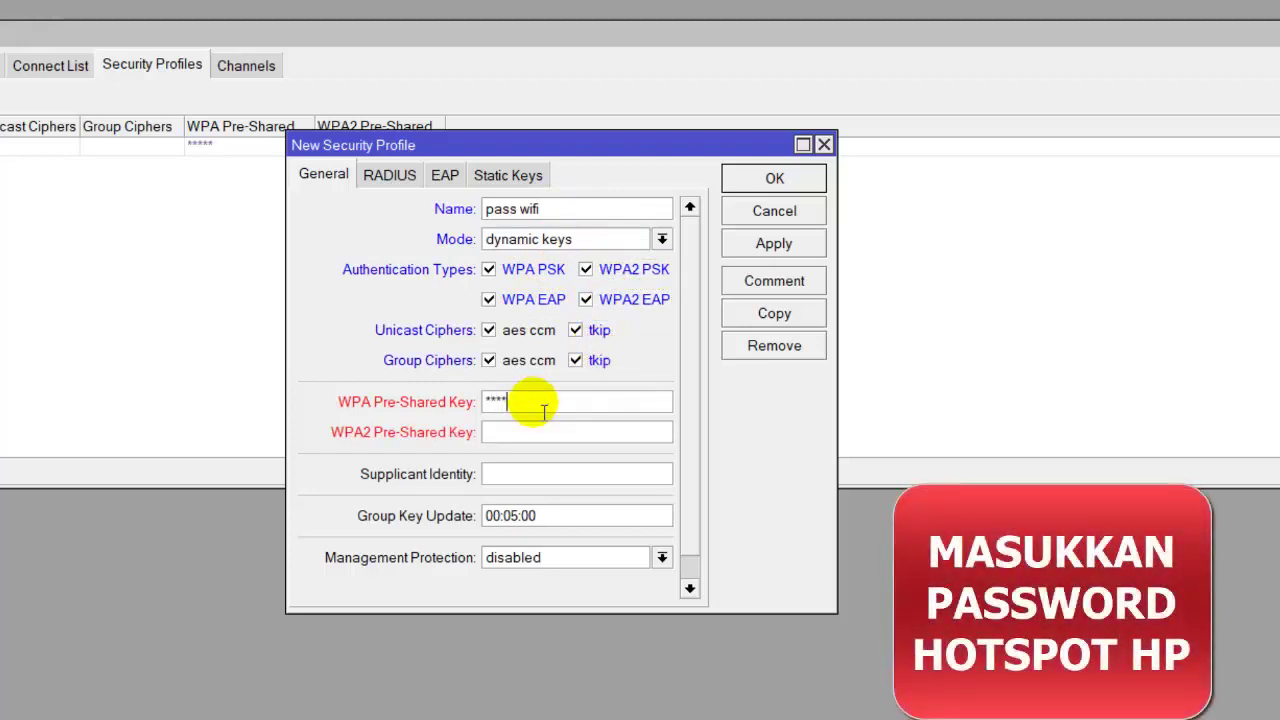
{"action": "type", "text": "******"}
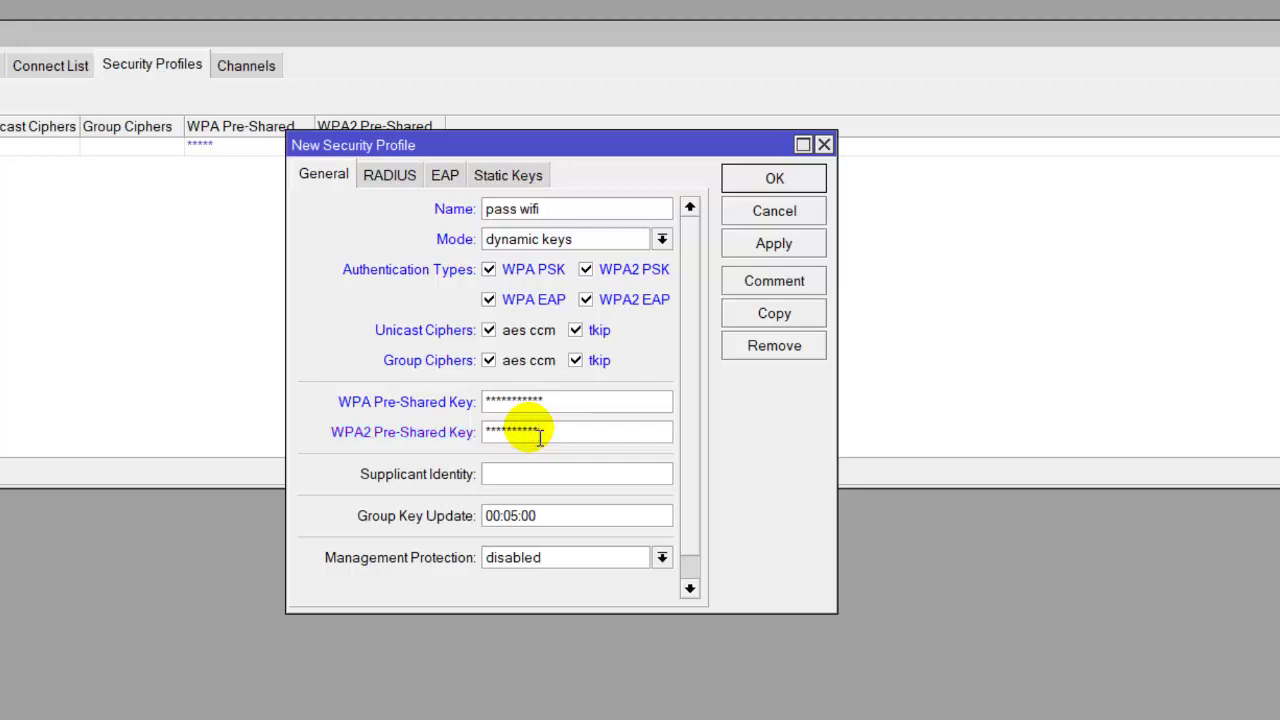
{"action": "left_click", "coordinate": [798, 248]}
{"action": "left_click", "coordinate": [774, 178]}
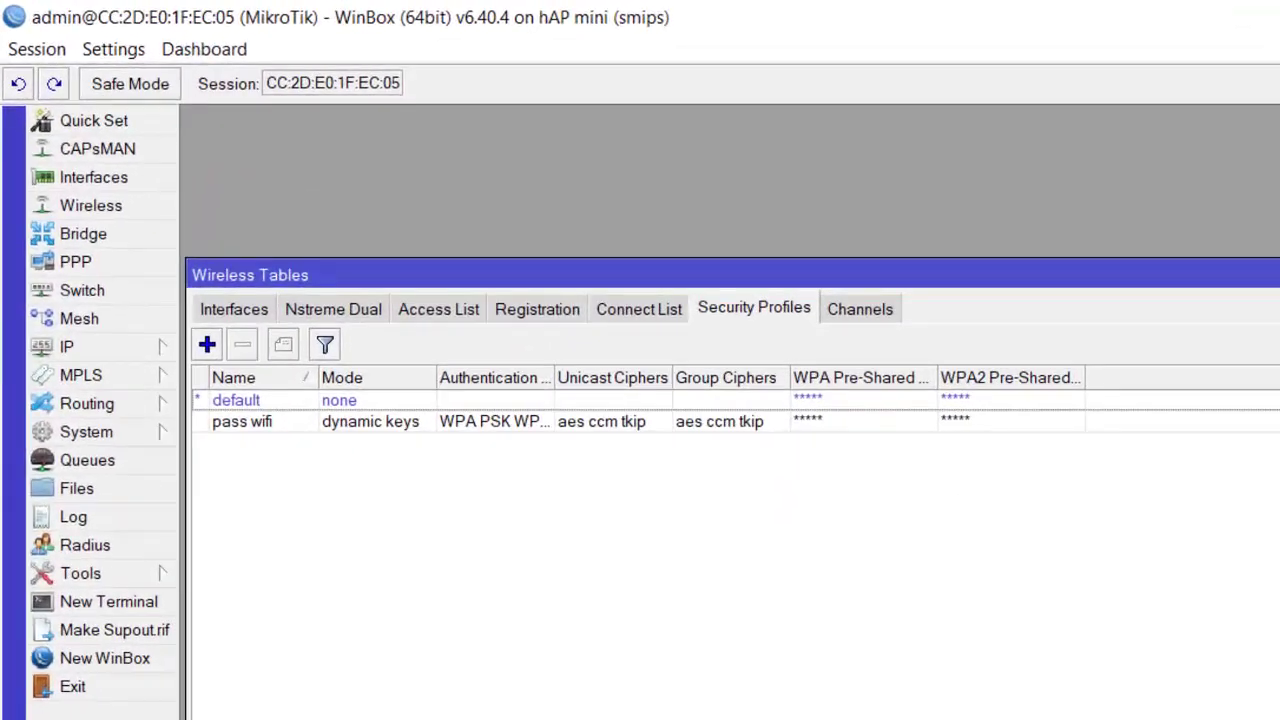
Enable the wlan1 wireless interface
{"action": "left_click", "coordinate": [234, 309]}
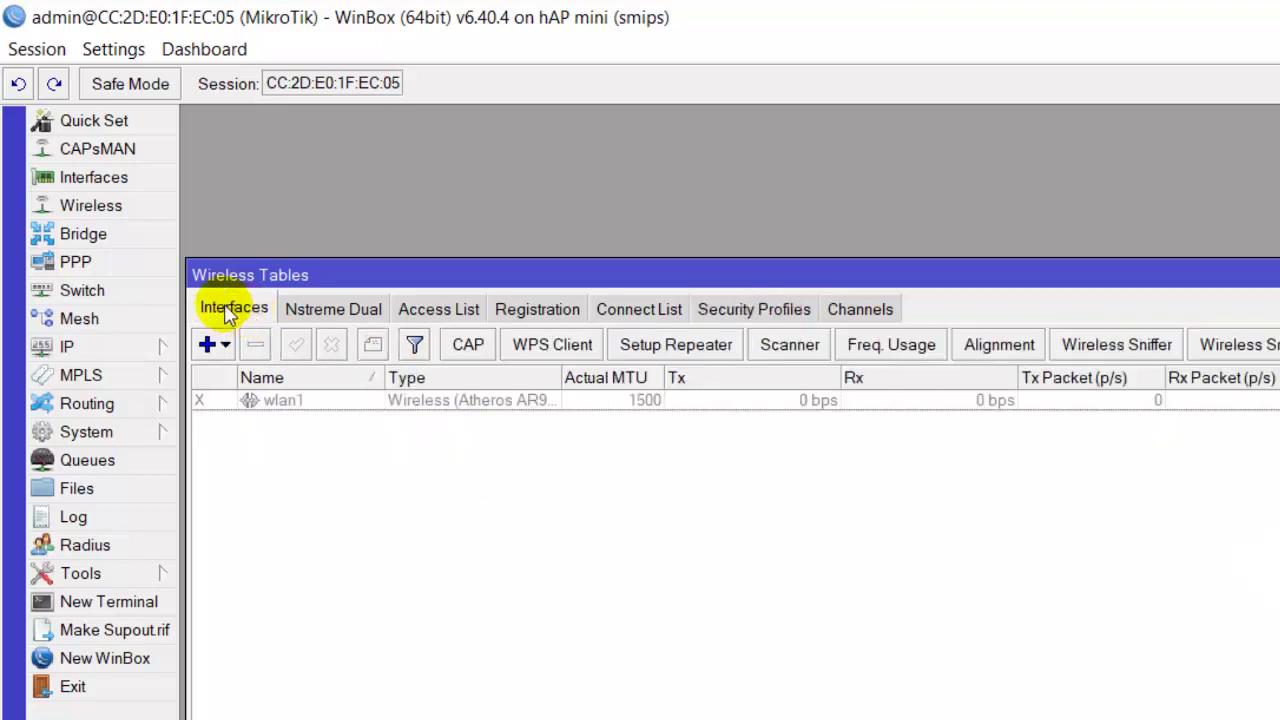
{"action": "left_click", "coordinate": [365, 405]}
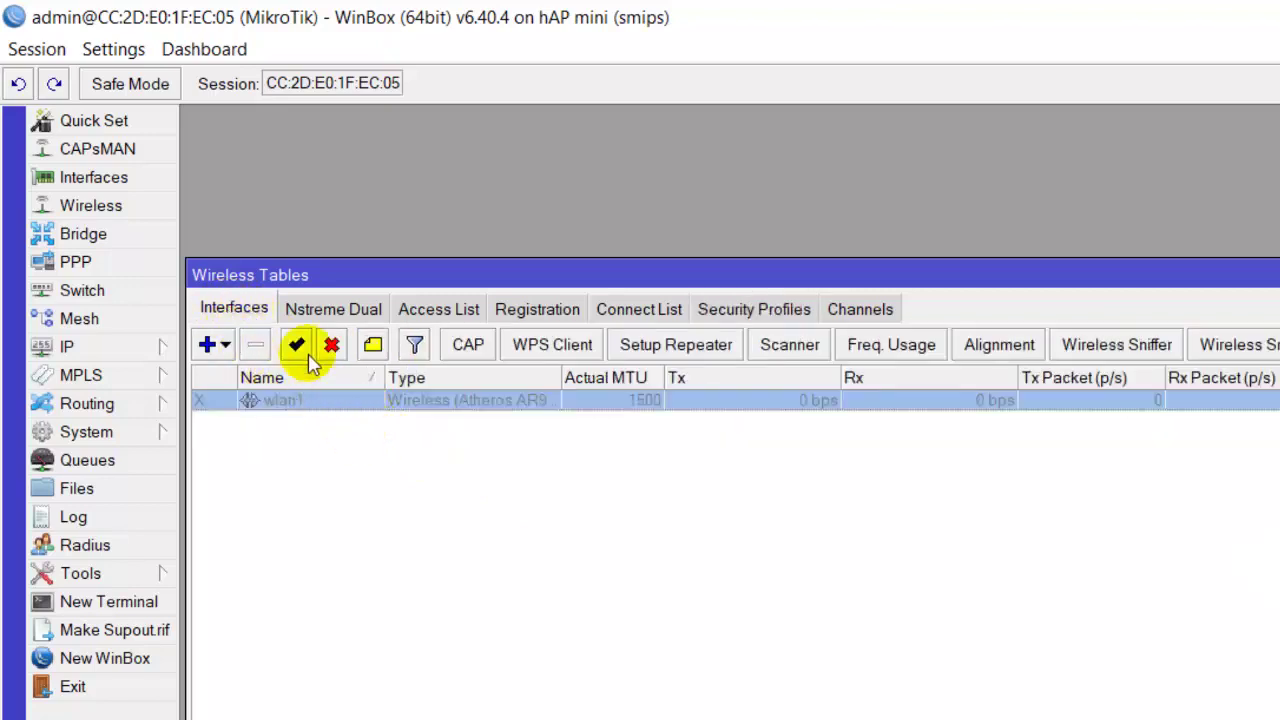
{"action": "left_click", "coordinate": [297, 345]}
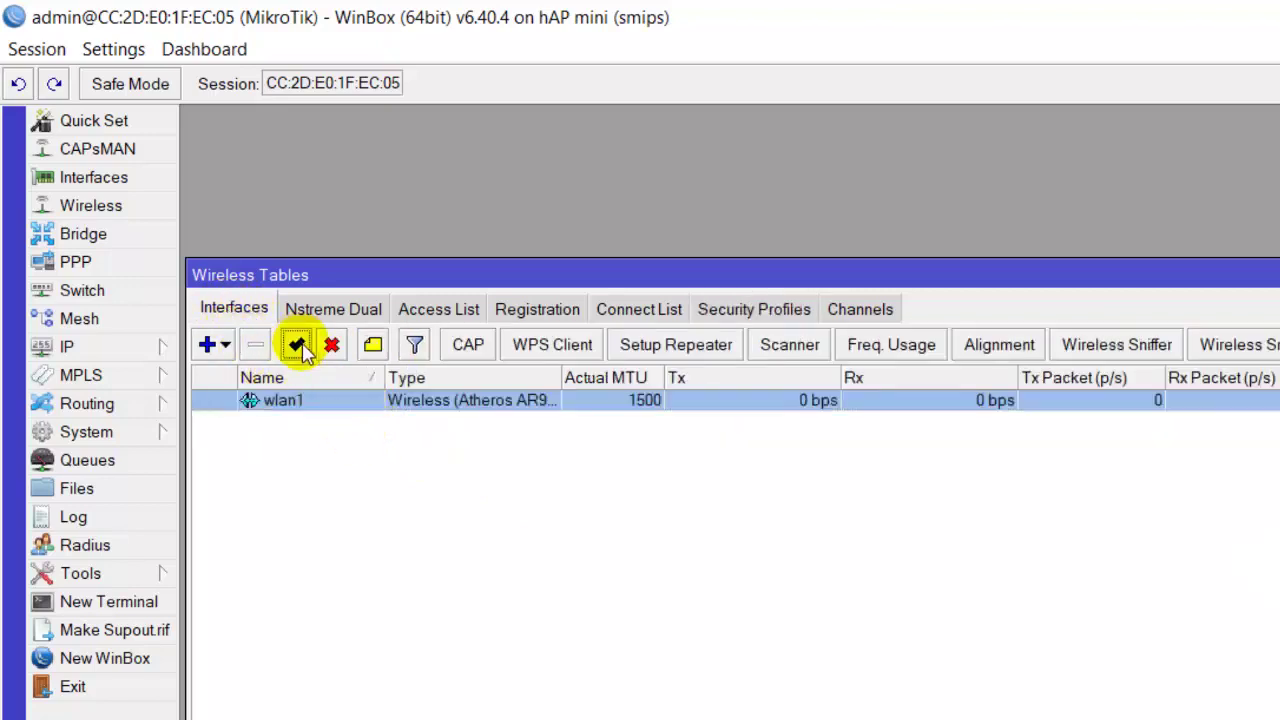
Set the security profile of the wlan1 interface to "pass wifi"
{"action": "double_click", "coordinate": [480, 402]}
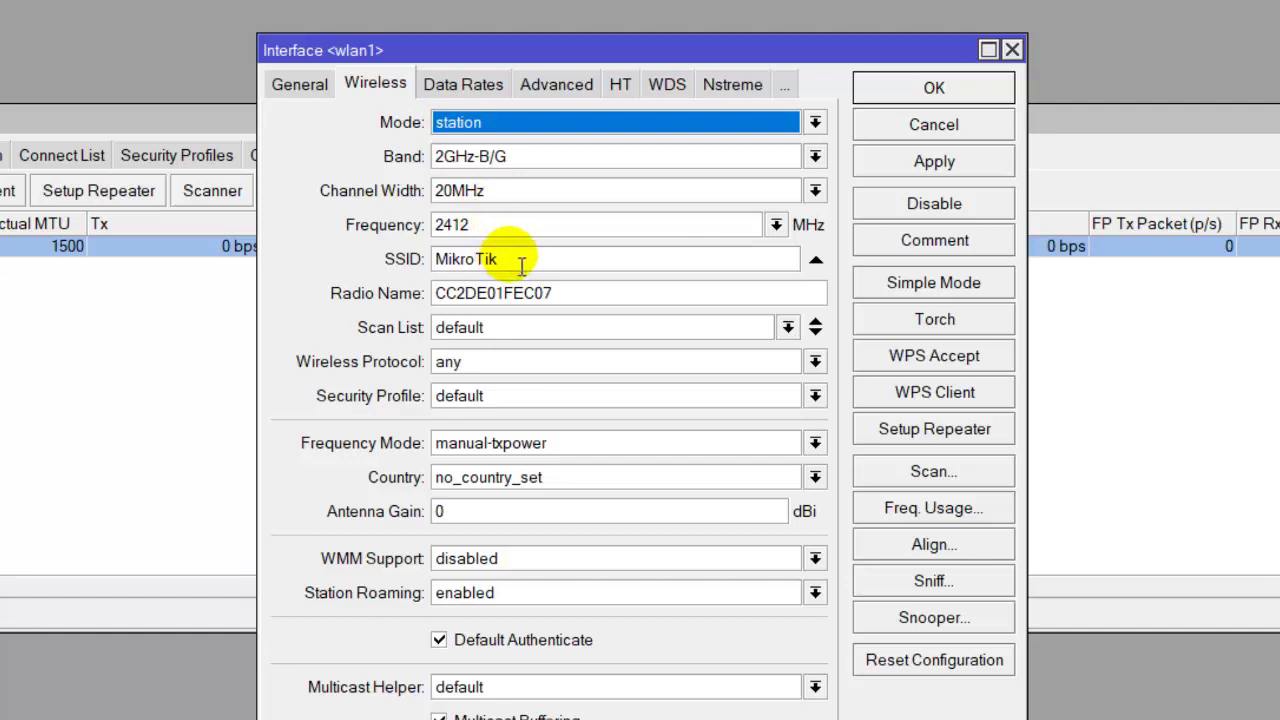
{"action": "left_click", "coordinate": [460, 400]}
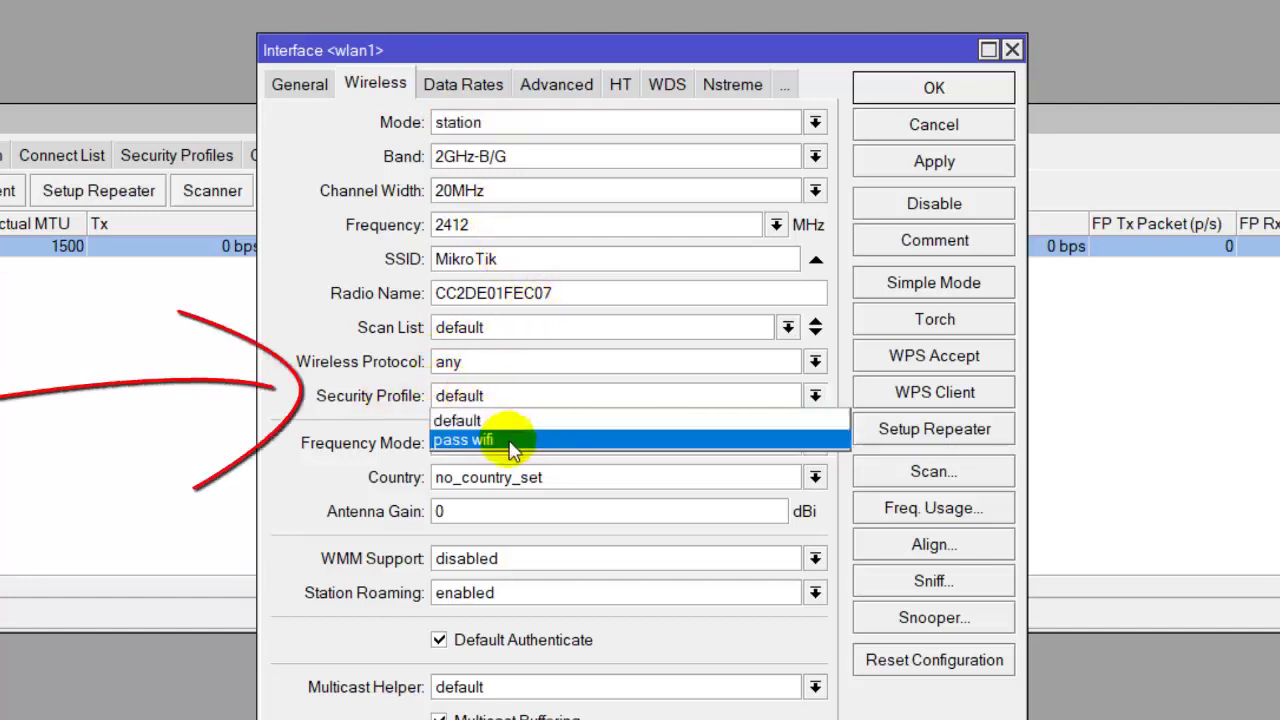
{"action": "left_click", "coordinate": [512, 442]}
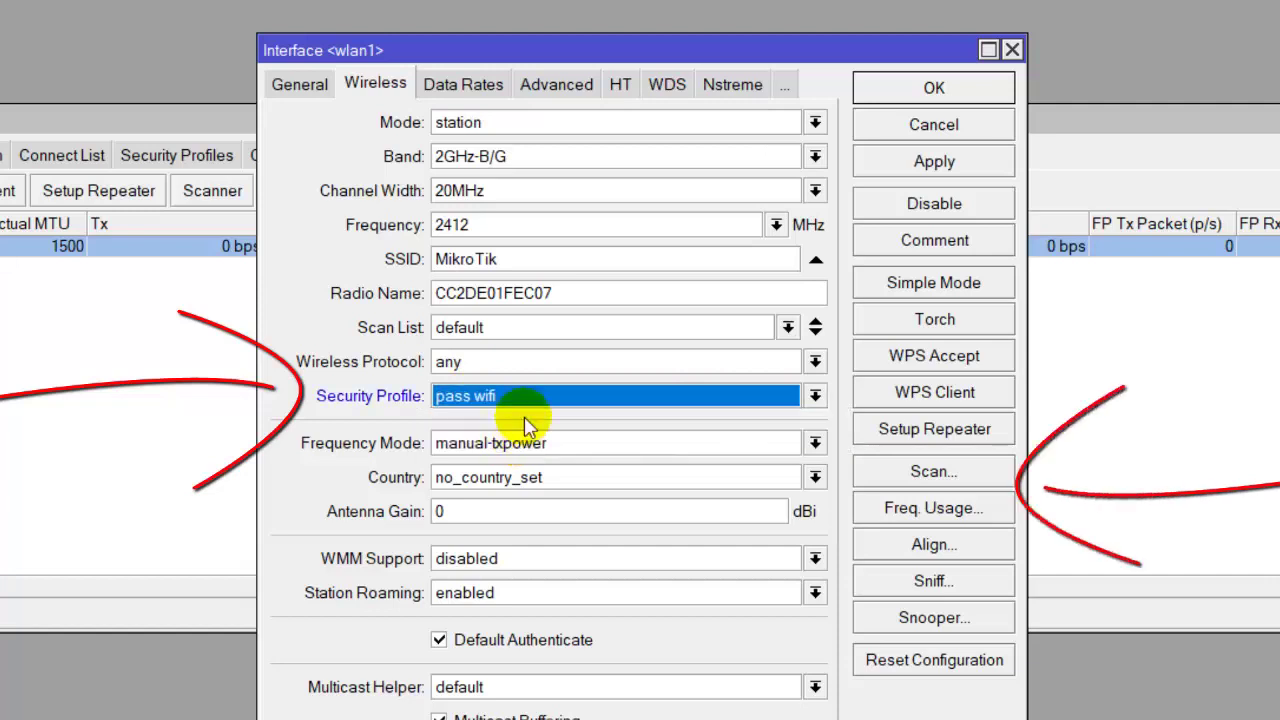
Scan for networks on wlan1, connect to the tselhome-B52C access point, and save the interface settings
{"action": "left_click", "coordinate": [940, 476]}
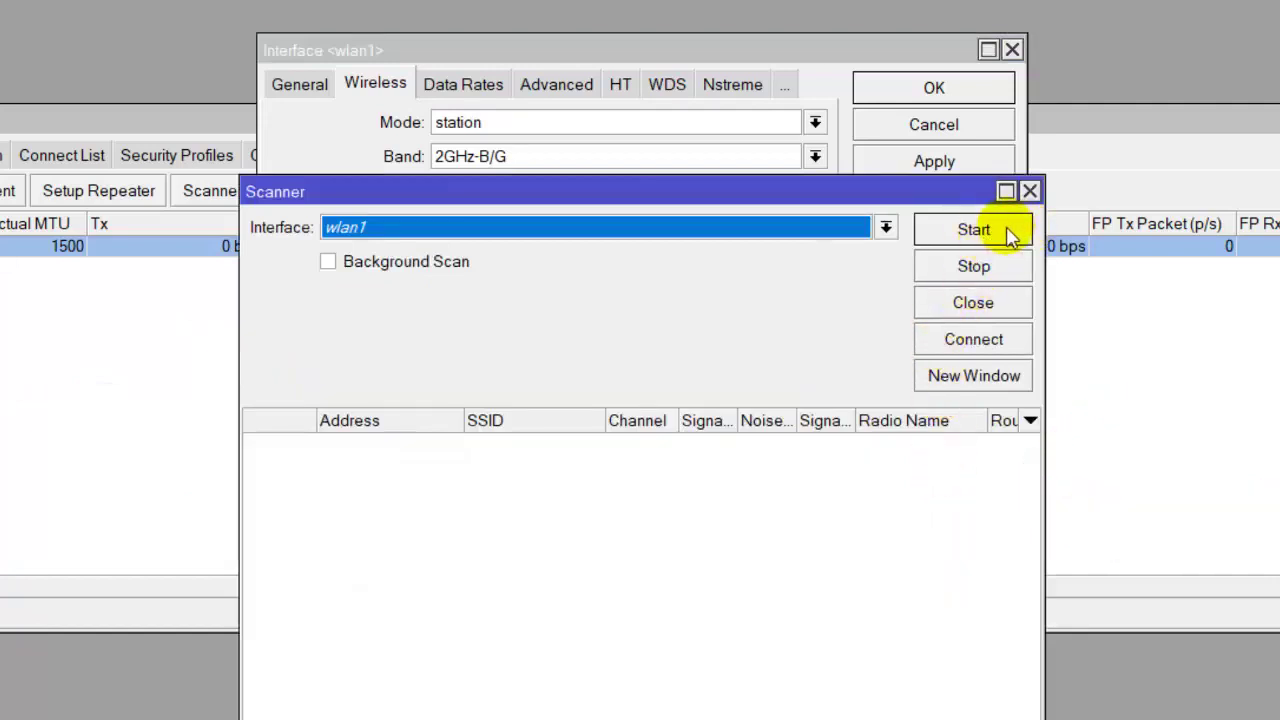
{"action": "left_click", "coordinate": [884, 228]}
{"action": "left_click", "coordinate": [745, 248]}
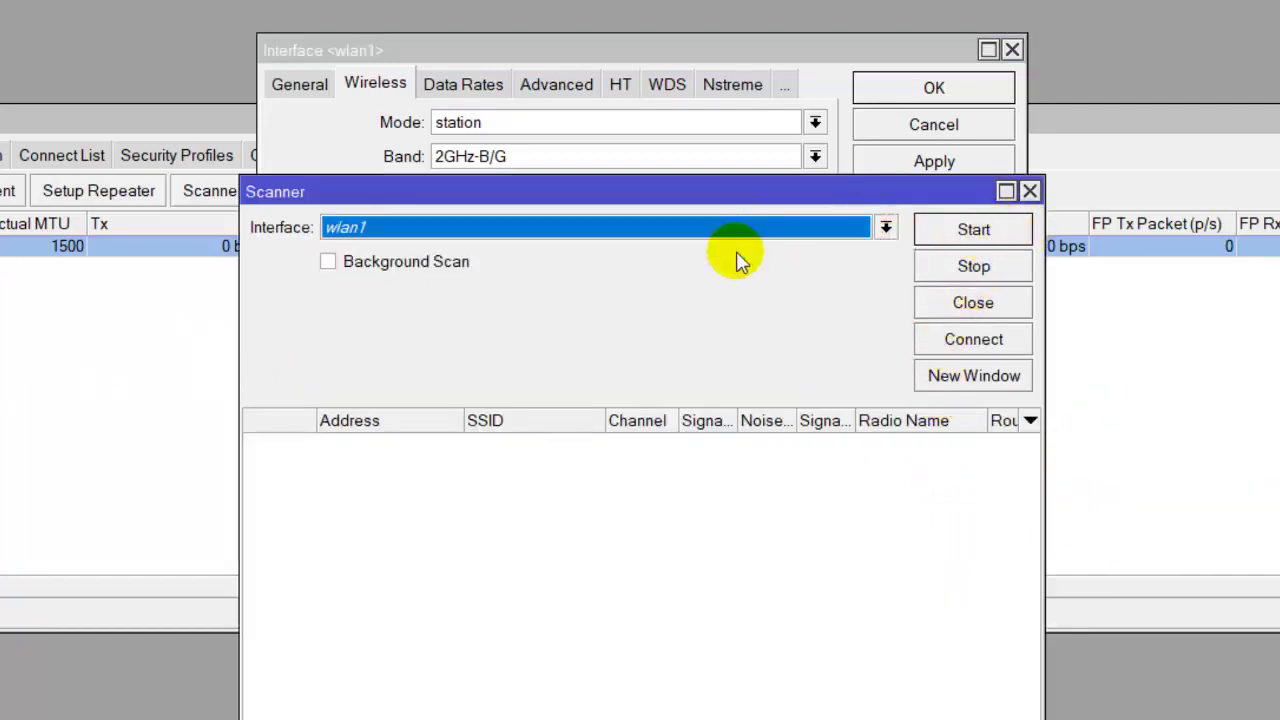
{"action": "left_click", "coordinate": [940, 240]}
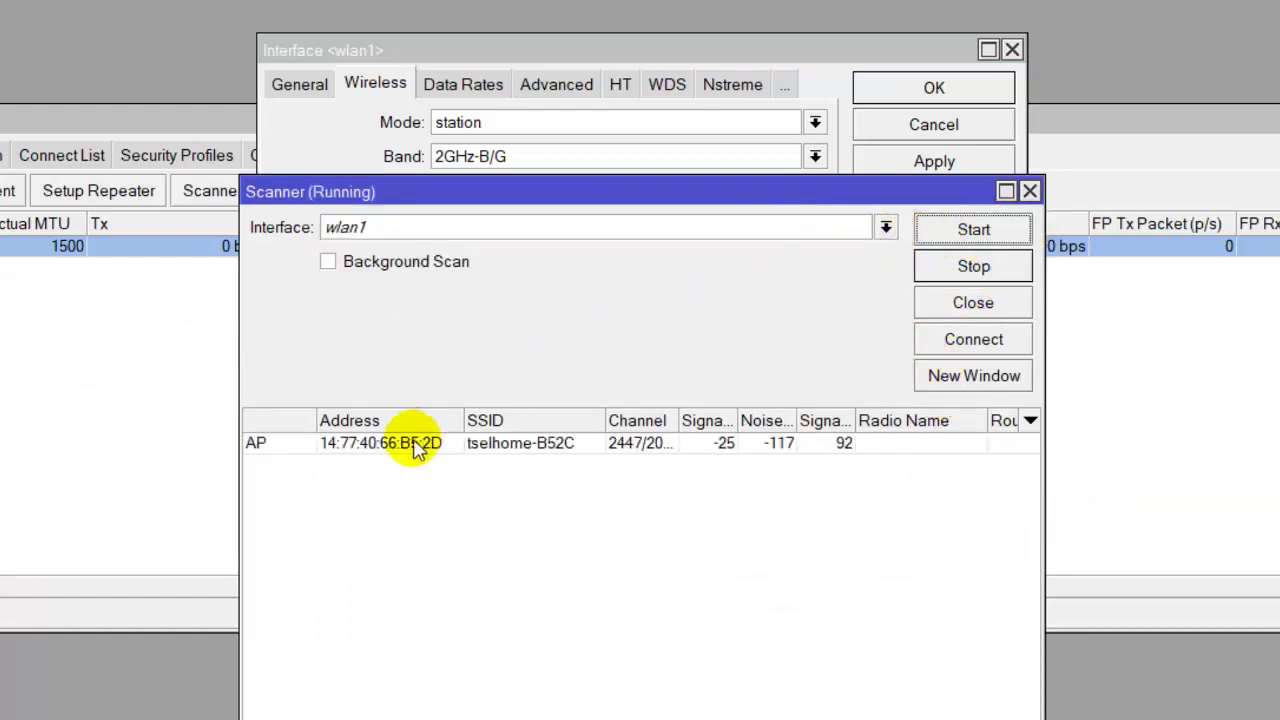
{"action": "left_click", "coordinate": [471, 443]}
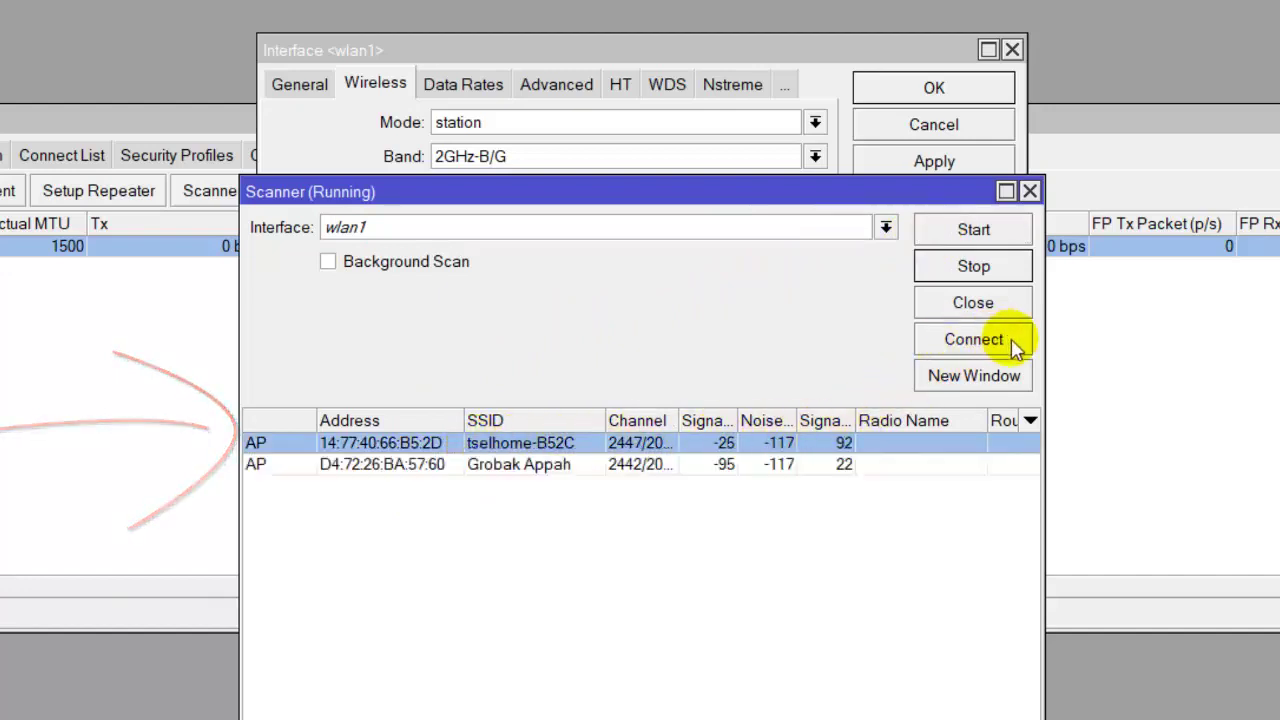
{"action": "left_click", "coordinate": [973, 340]}
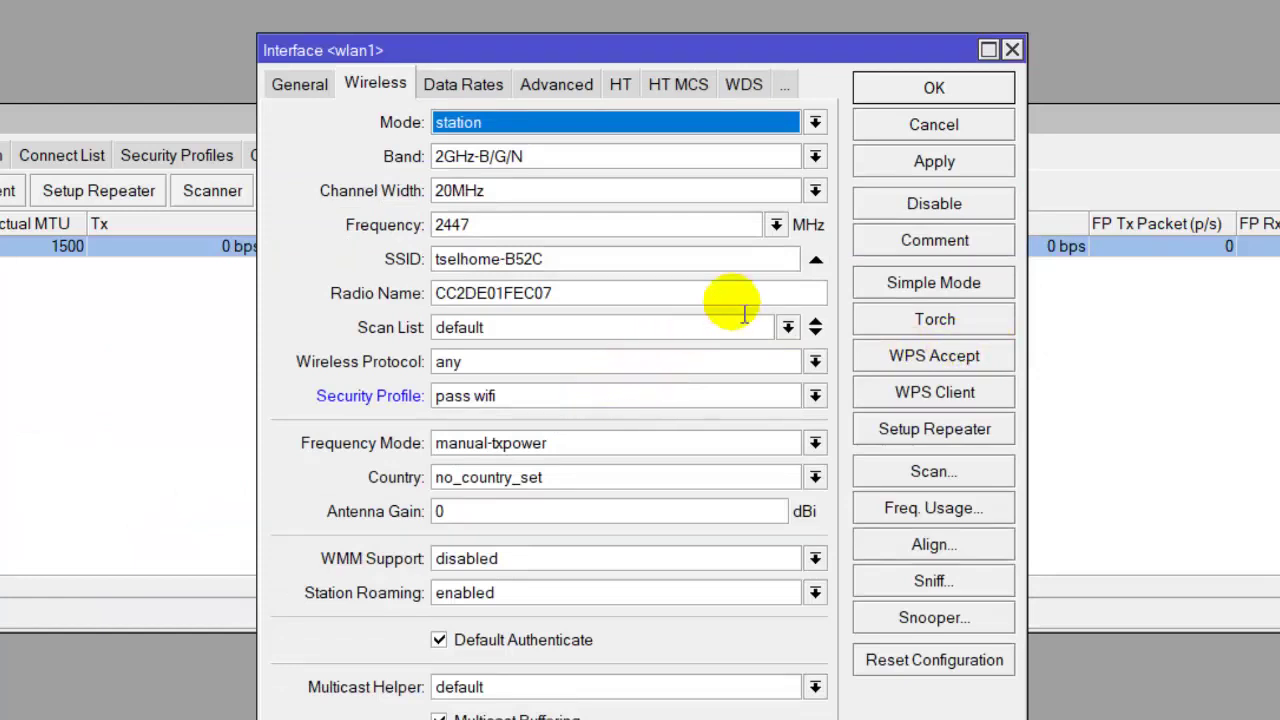
{"action": "left_click", "coordinate": [948, 168]}
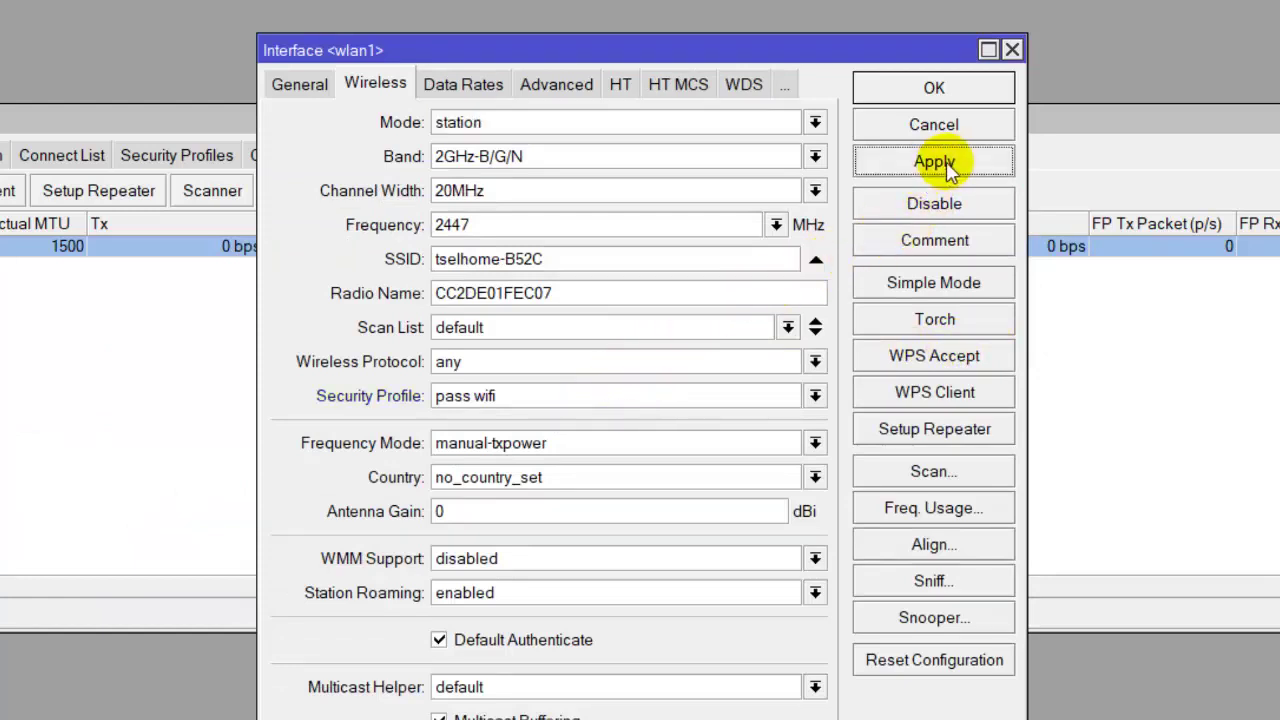
{"action": "left_click", "coordinate": [980, 87]}
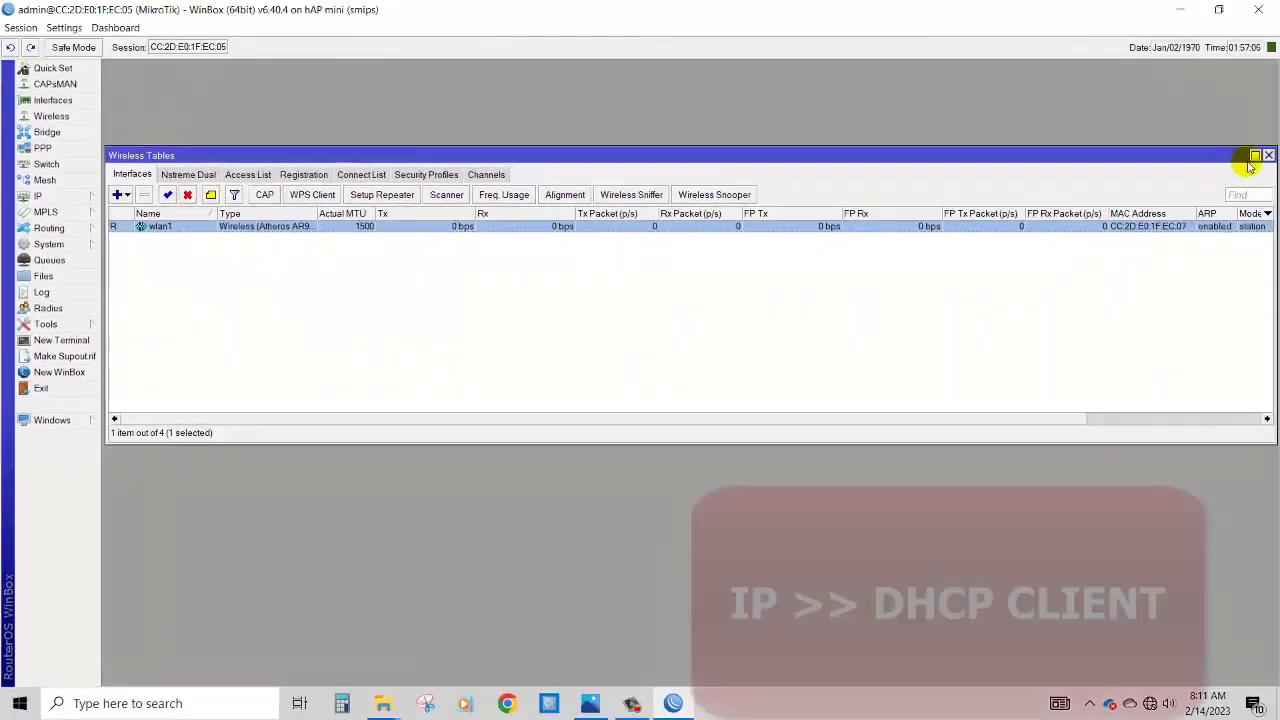
{"action": "left_click", "coordinate": [1242, 158]}
Add a DHCP client on the wlan1 interface and close the DHCP client list
{"action": "left_click", "coordinate": [88, 197]}
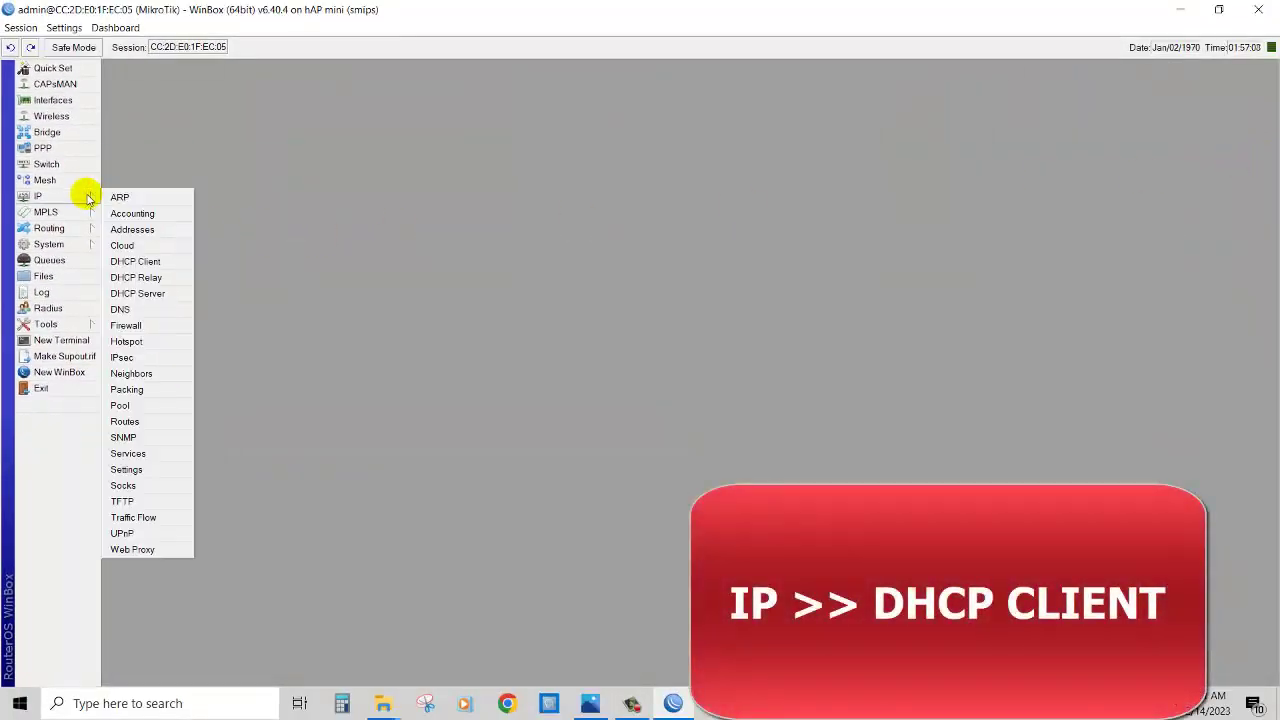
{"action": "left_click", "coordinate": [166, 263]}
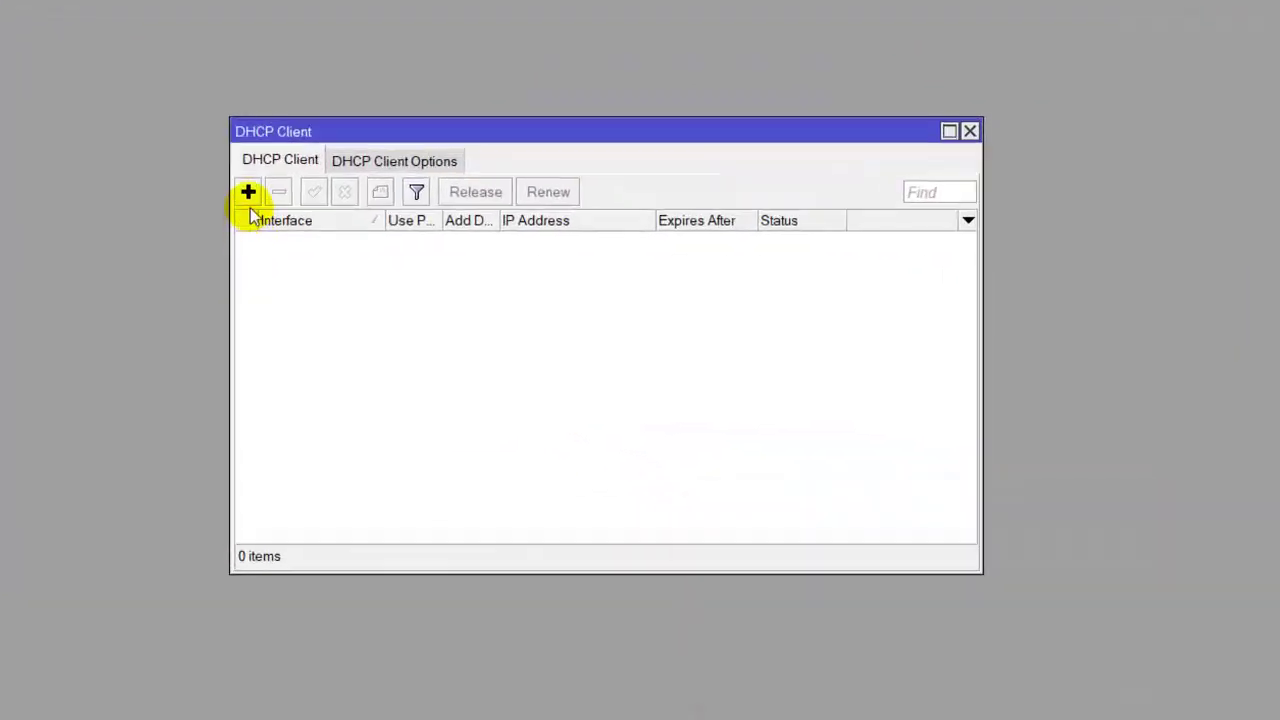
{"action": "left_click", "coordinate": [248, 191]}
{"action": "left_click", "coordinate": [595, 224]}
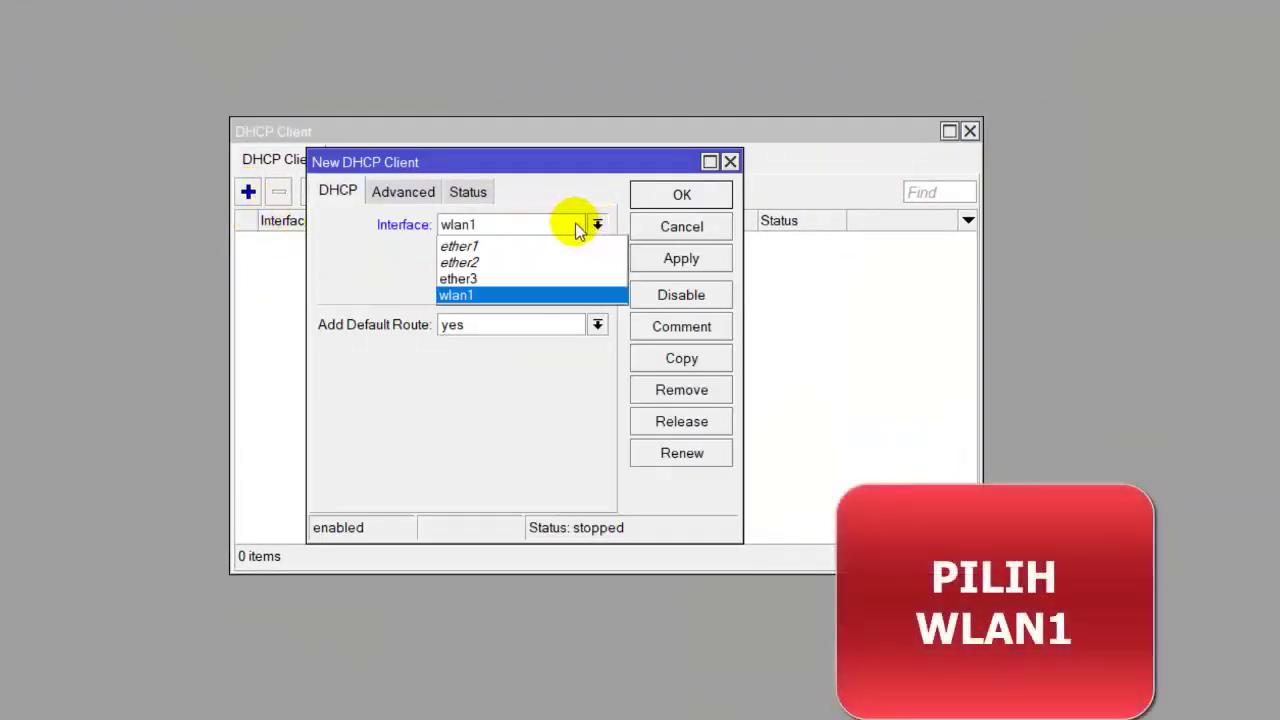
{"action": "left_click", "coordinate": [548, 297]}
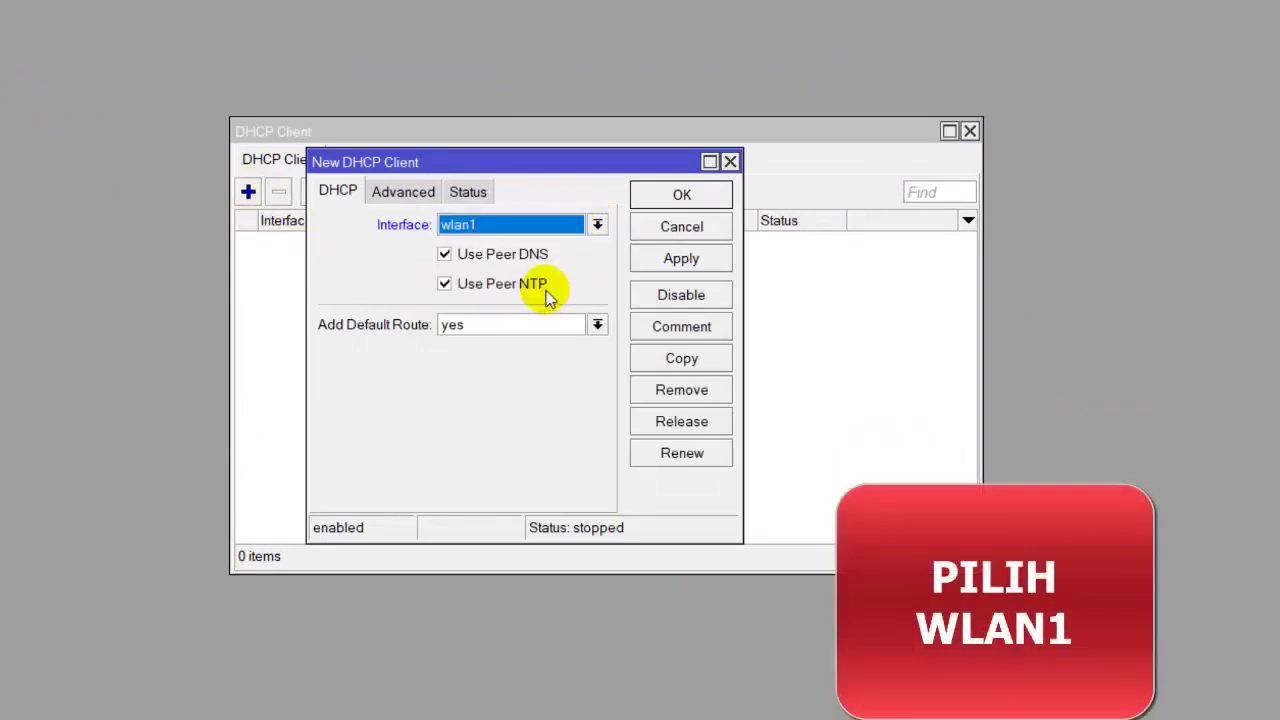
{"action": "left_click", "coordinate": [673, 264]}
{"action": "left_click", "coordinate": [677, 198]}
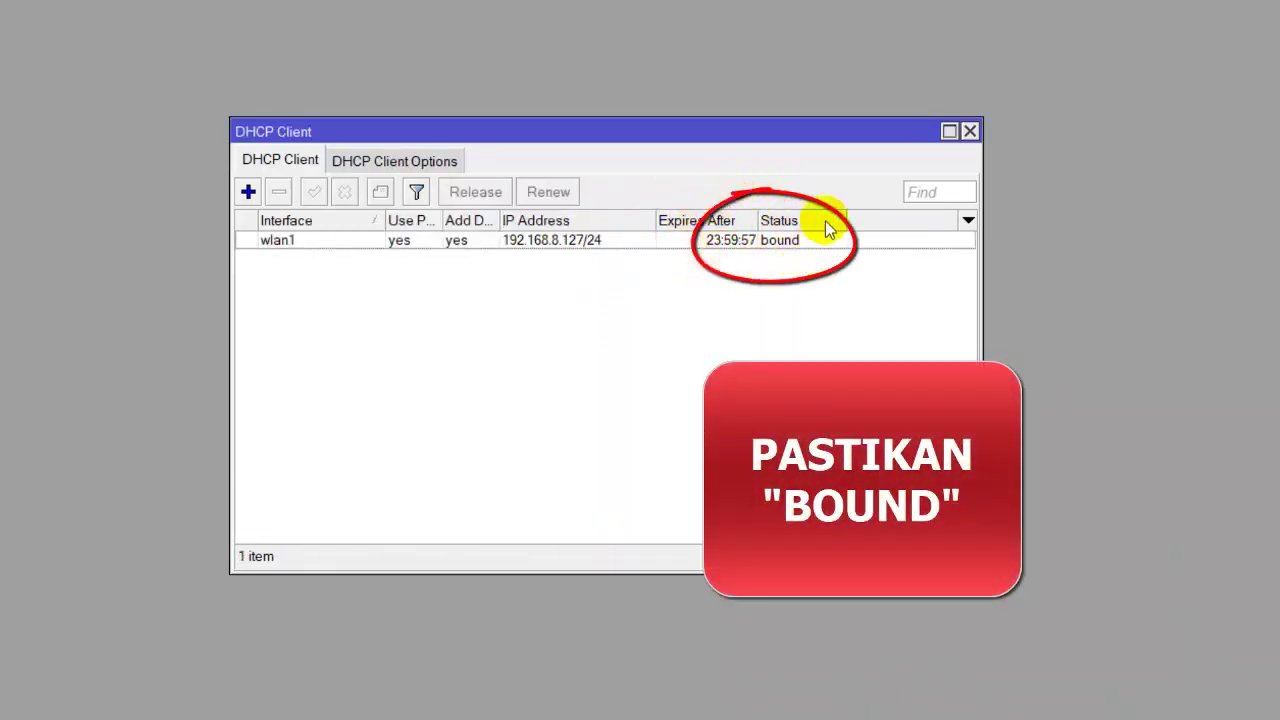
{"action": "left_click", "coordinate": [972, 135]}
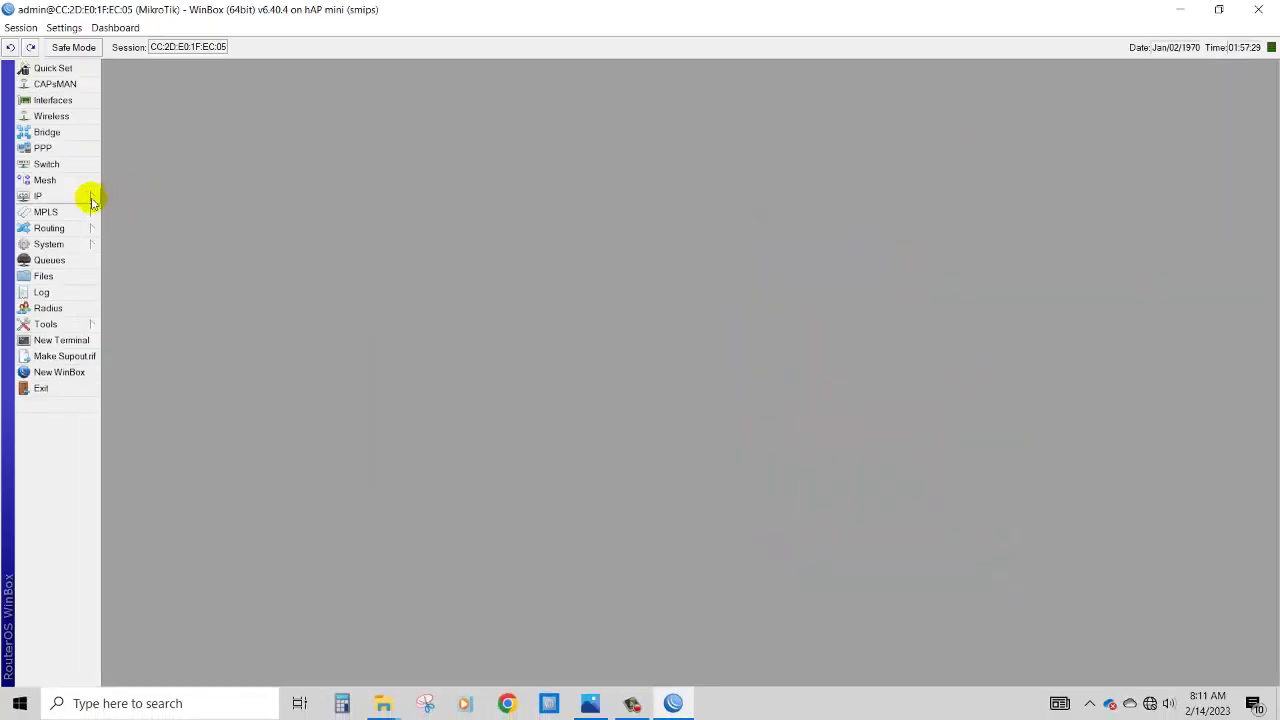
Switch to the topology picture KONEK WIFI DENGAN MIKROTIK.png, examine the local network's addressing, and return to WinBox
{"action": "left_click", "coordinate": [91, 201]}
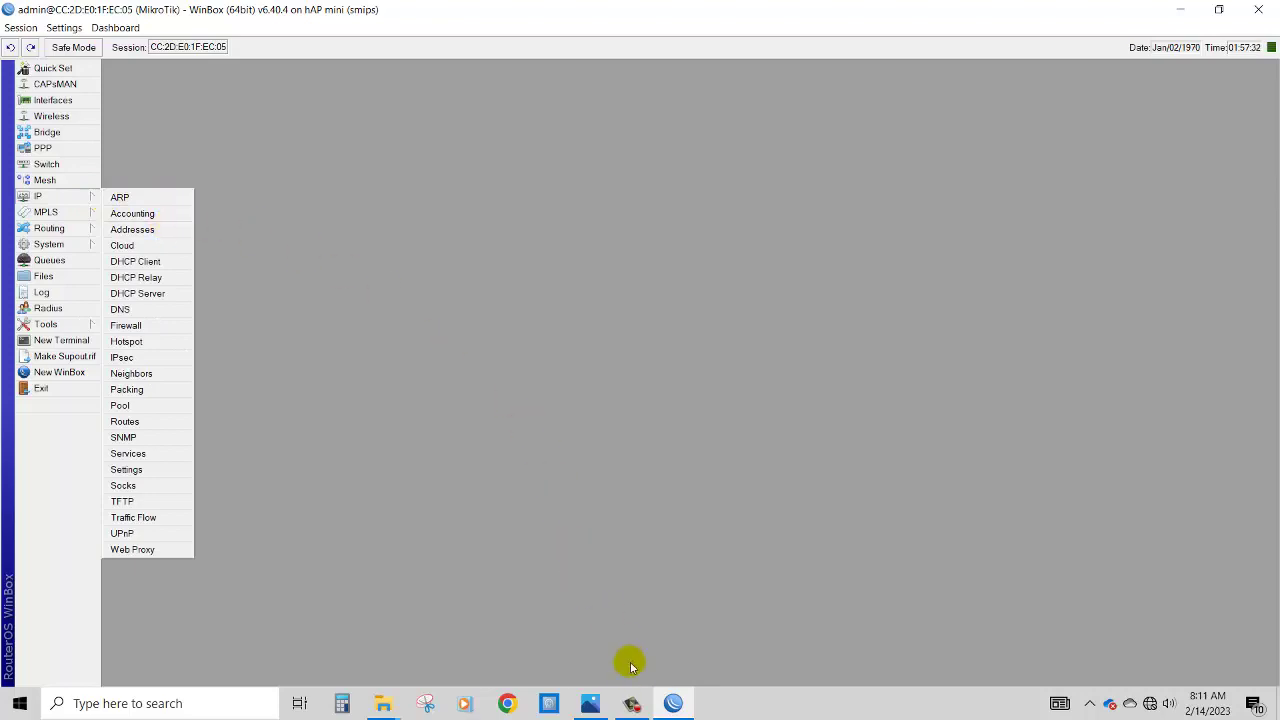
{"action": "left_click", "coordinate": [632, 704]}
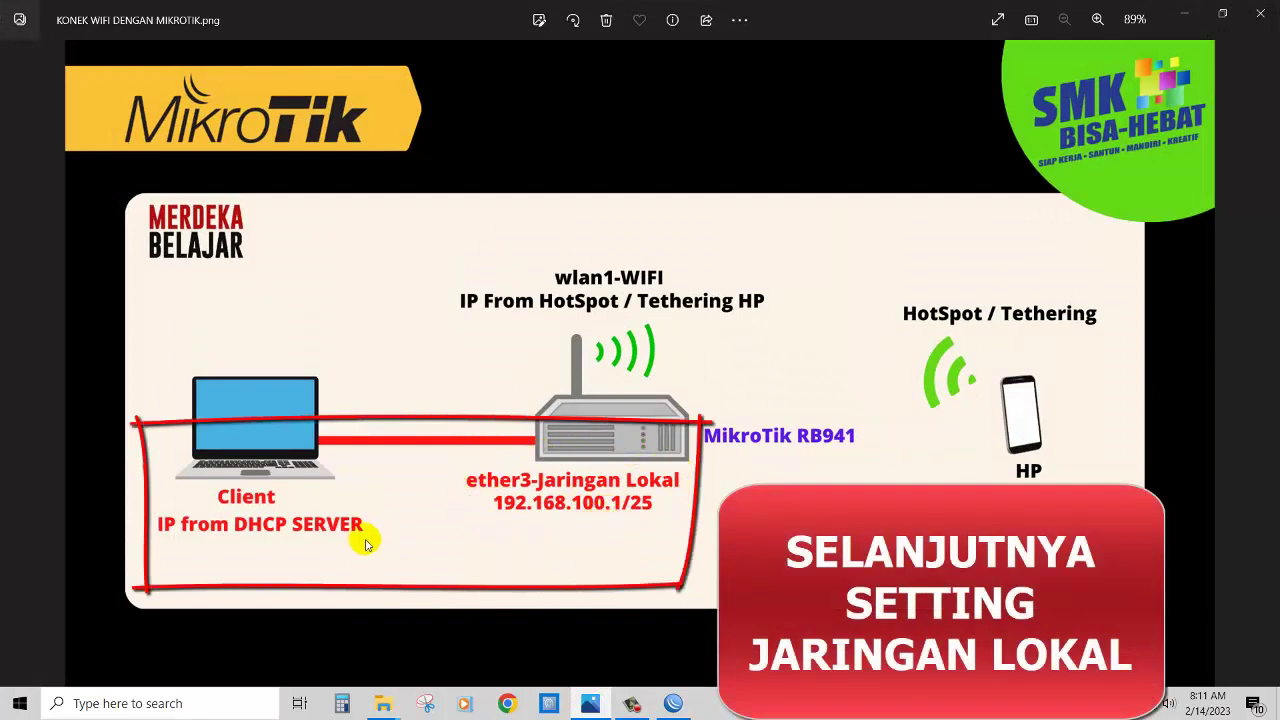
{"action": "left_click", "coordinate": [672, 704]}
Add the IP address 192.168.100.1/25 on the ether3 interface and close the address list
{"action": "left_click", "coordinate": [91, 198]}
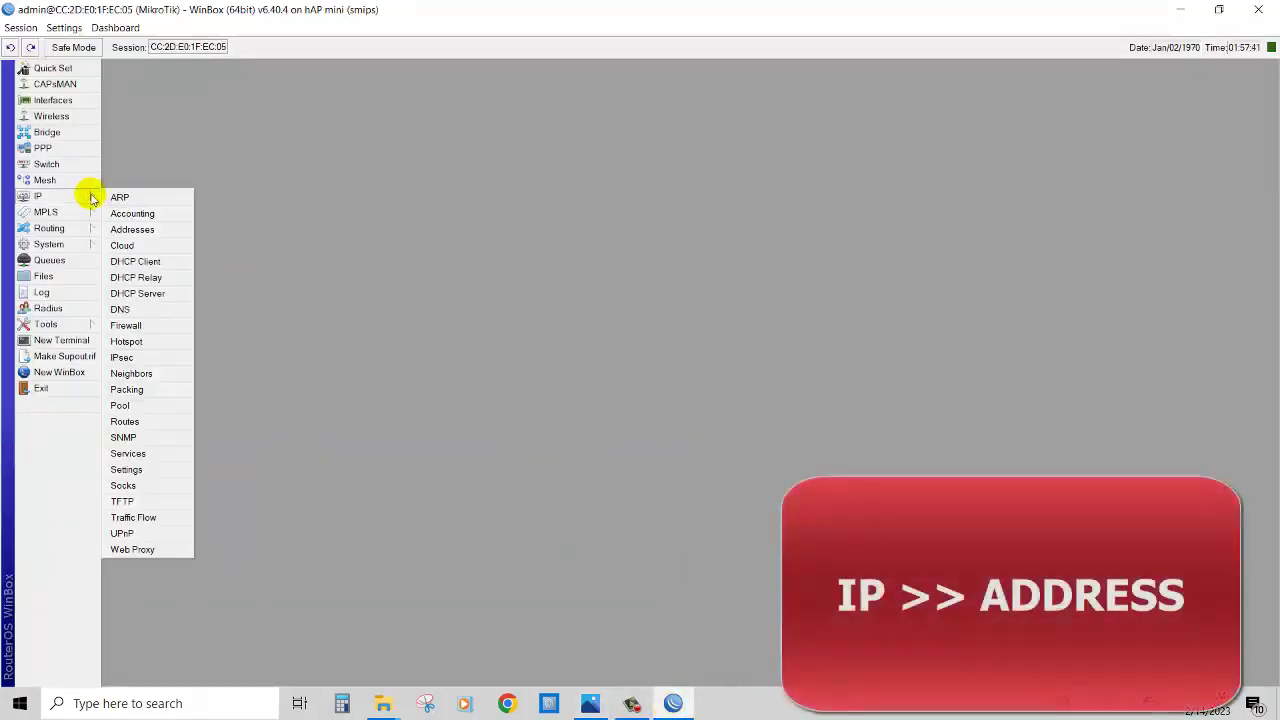
{"action": "left_click", "coordinate": [157, 229]}
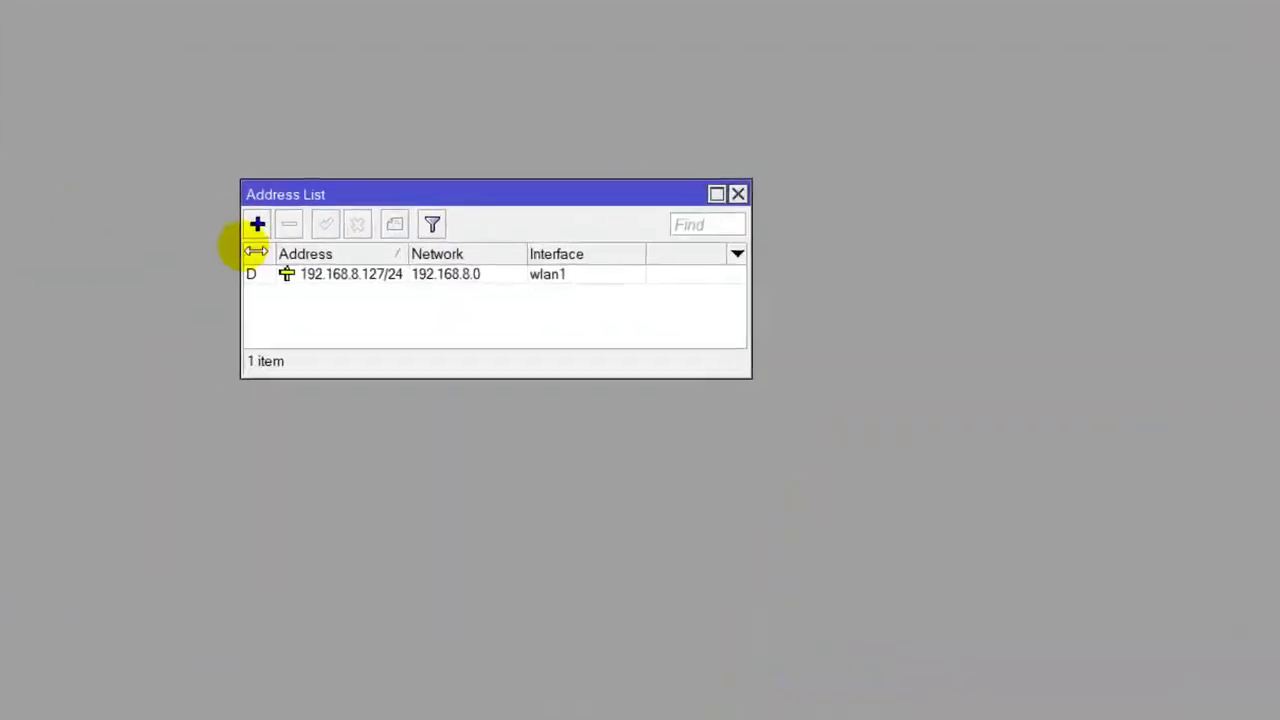
{"action": "left_click_drag", "start_coordinate": [330, 410], "coordinate": [309, 575]}
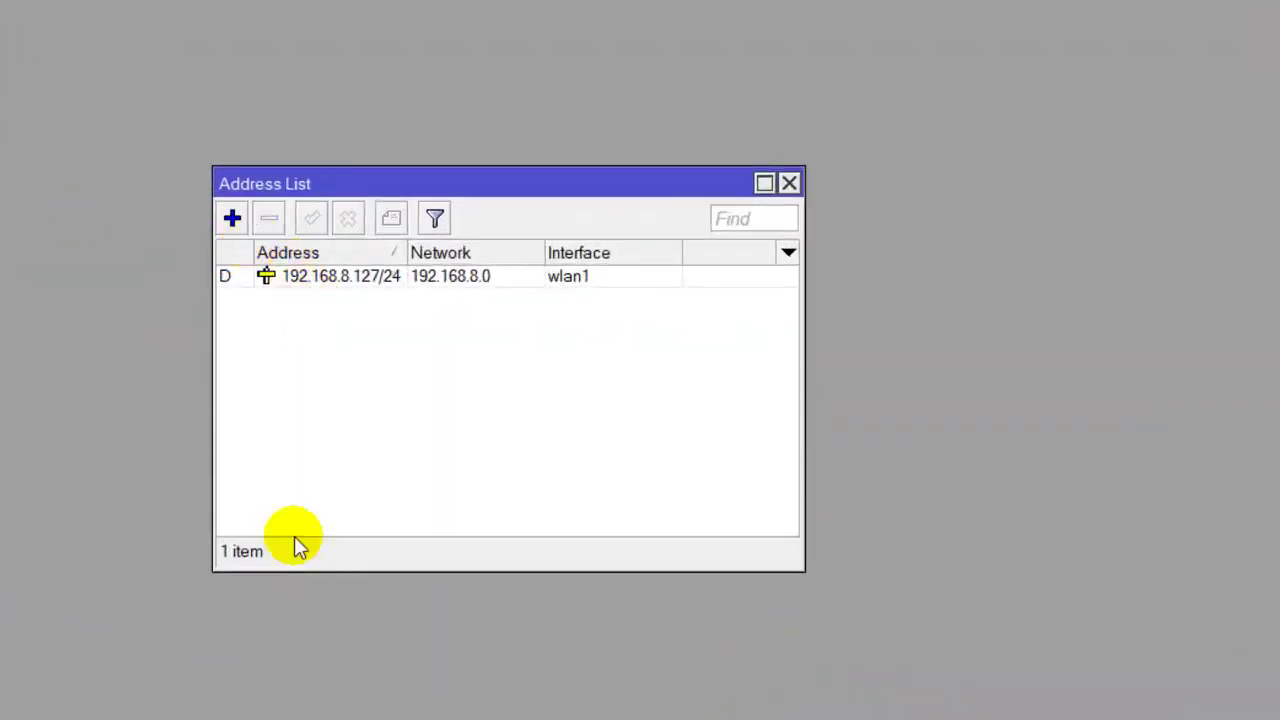
{"action": "left_click", "coordinate": [232, 218]}
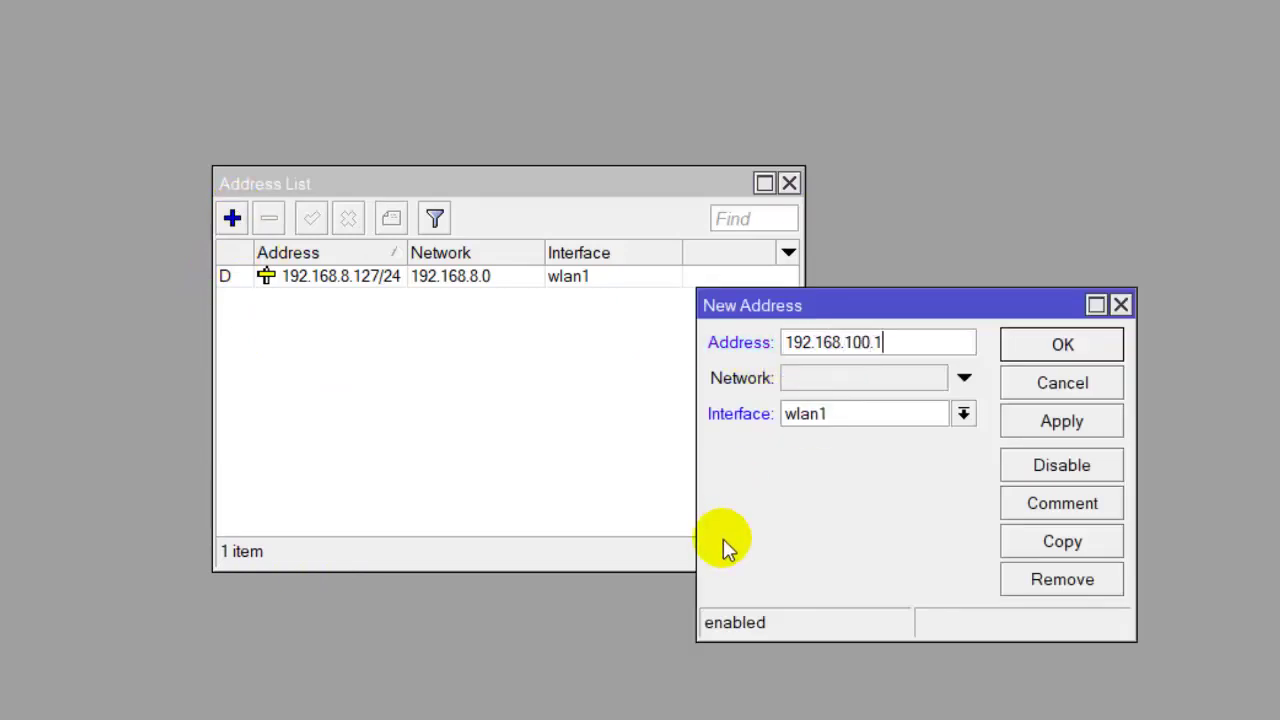
{"action": "type", "text": "/25"}
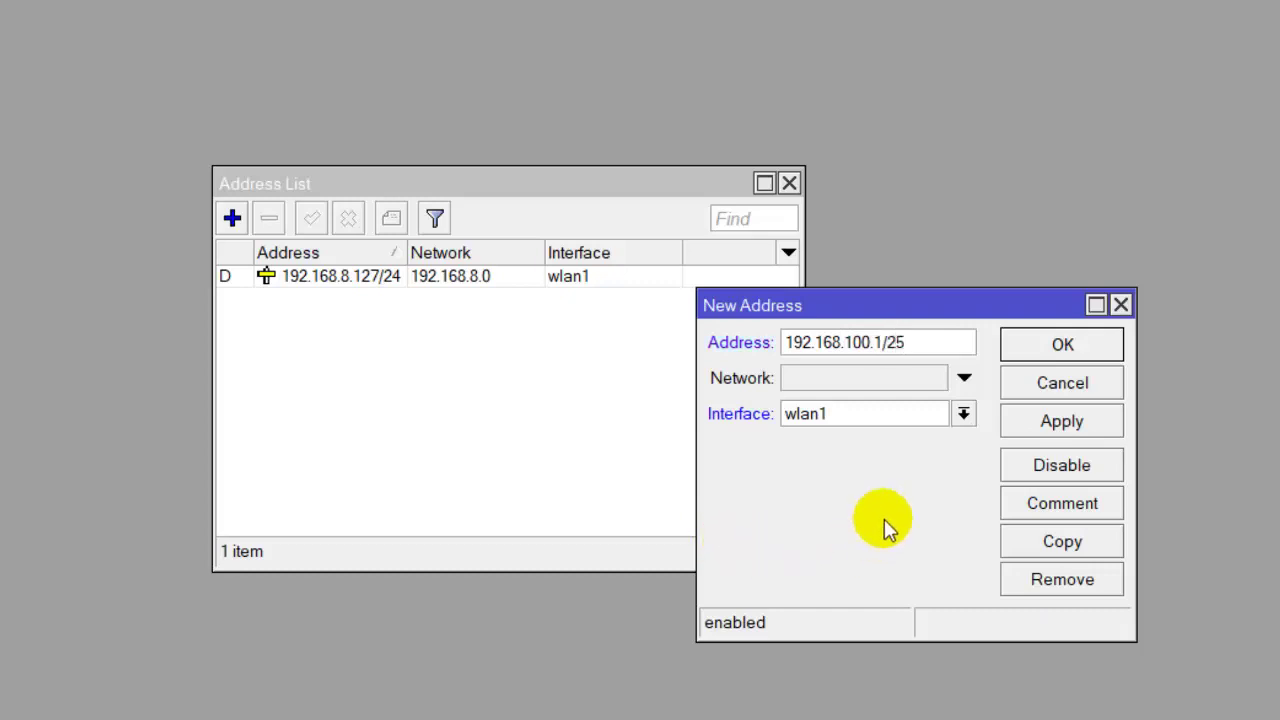
{"action": "left_click", "coordinate": [950, 422]}
{"action": "left_click", "coordinate": [934, 472]}
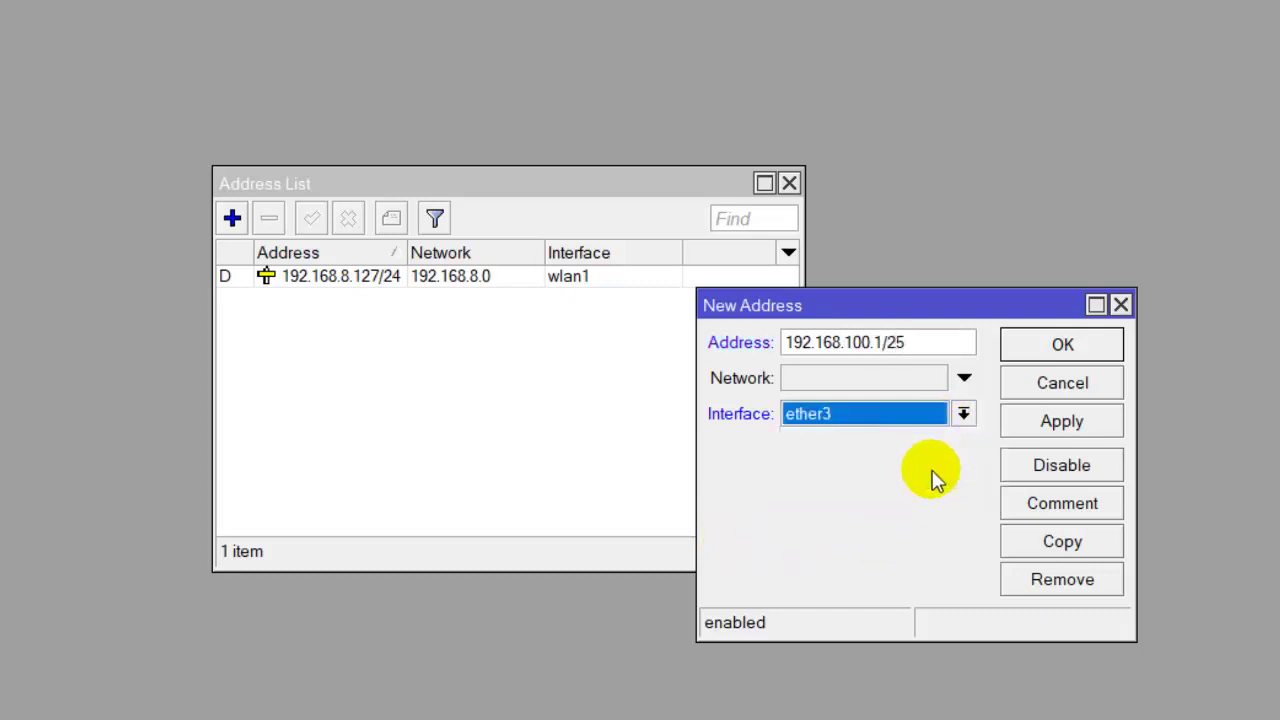
{"action": "left_click", "coordinate": [1068, 420]}
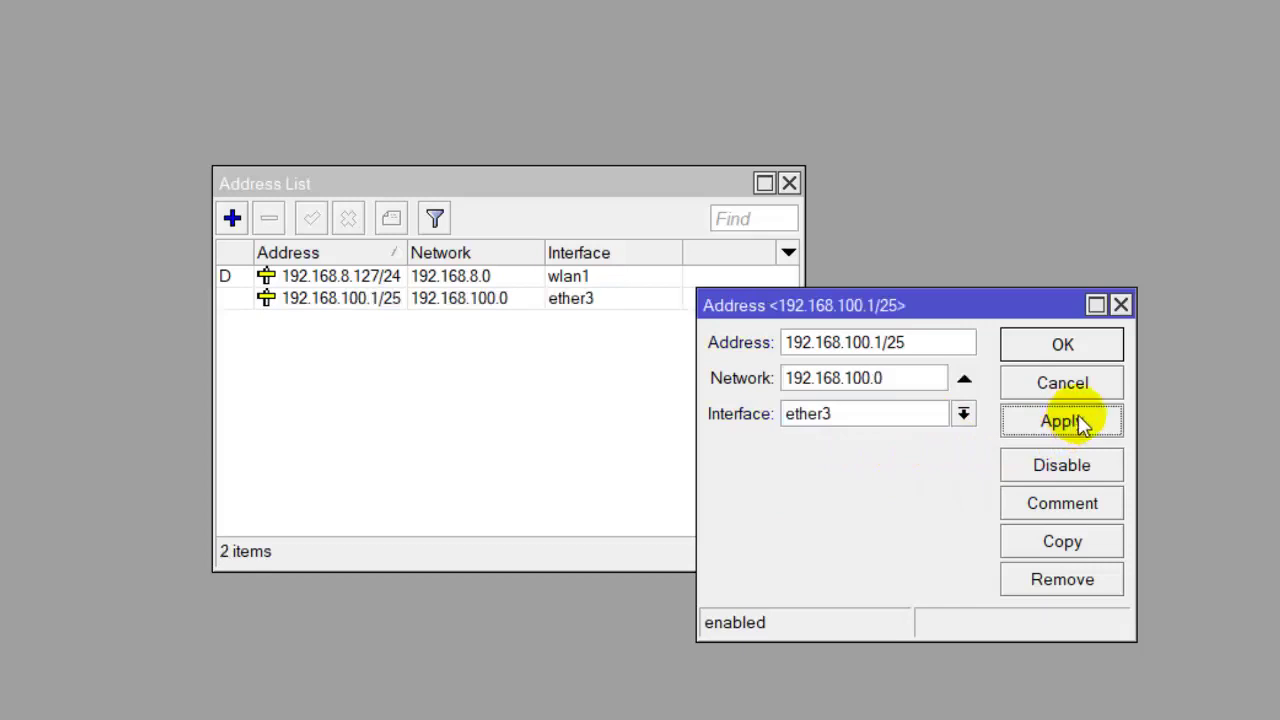
{"action": "left_click", "coordinate": [1099, 342]}
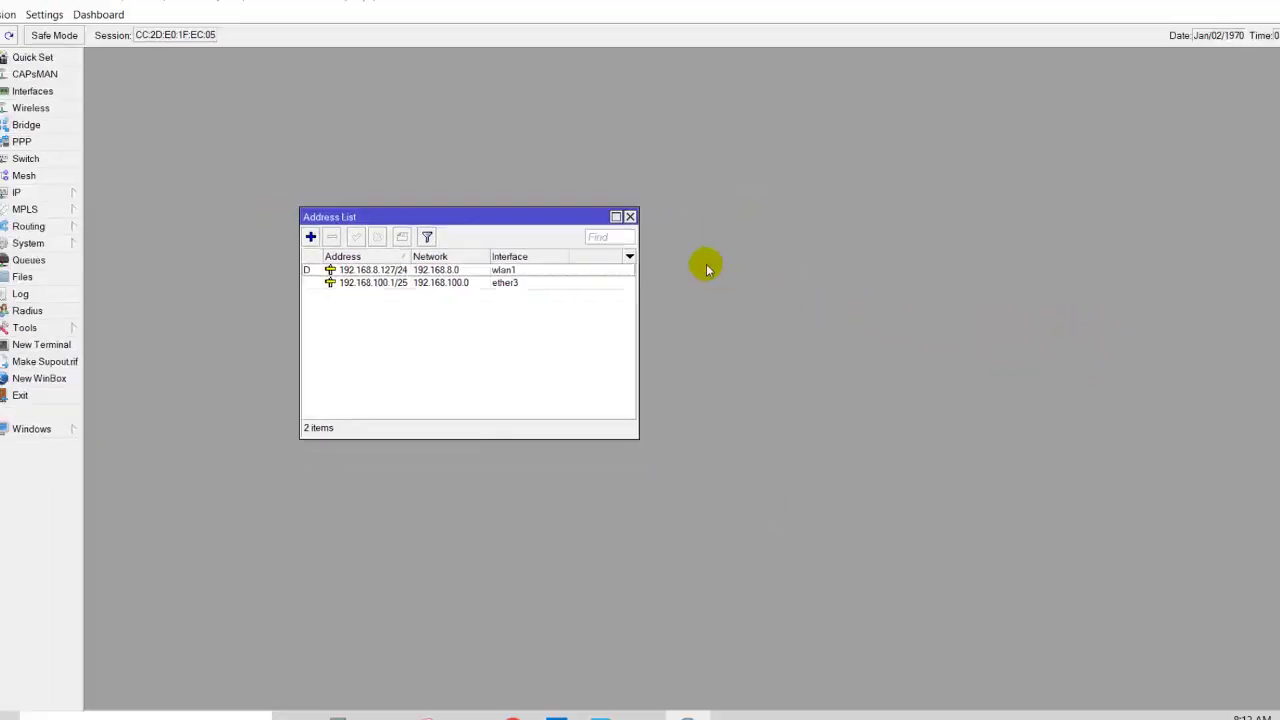
{"action": "left_click", "coordinate": [789, 183]}
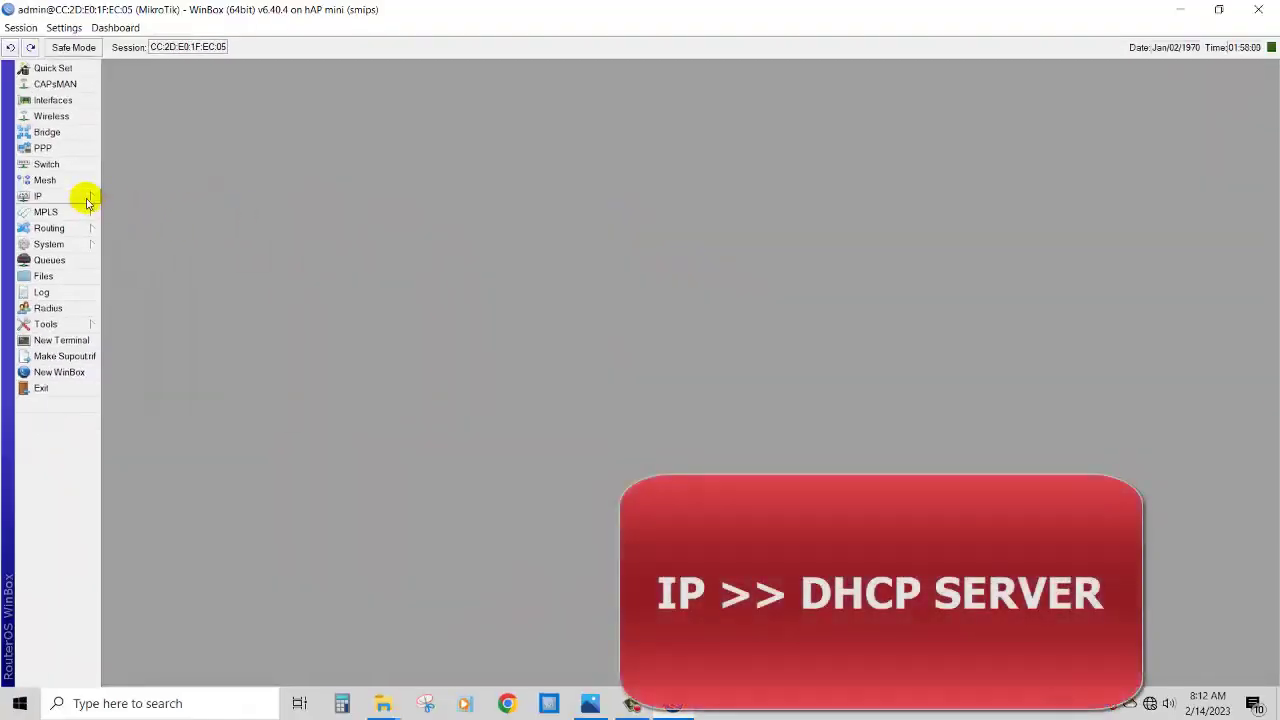
Start the DHCP server setup and select ether3 as the DHCP server interface
{"action": "left_click", "coordinate": [87, 200]}
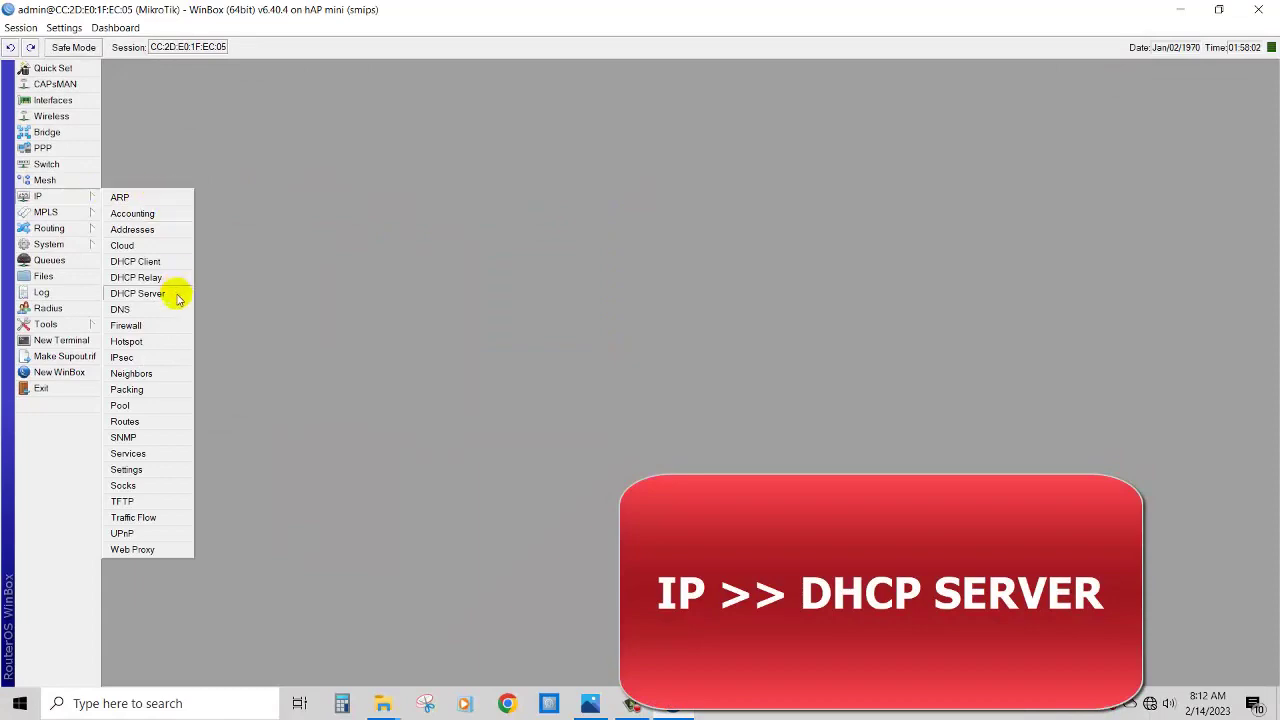
{"action": "left_click", "coordinate": [140, 294]}
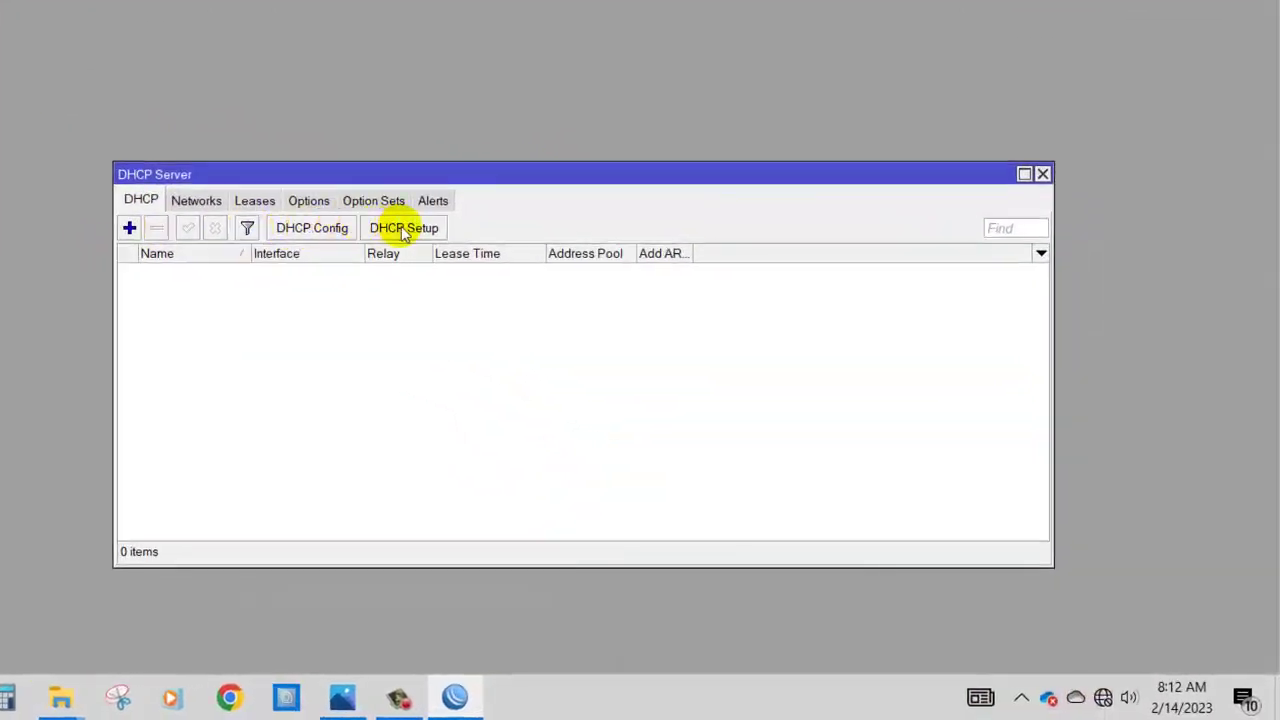
{"action": "left_click", "coordinate": [404, 230]}
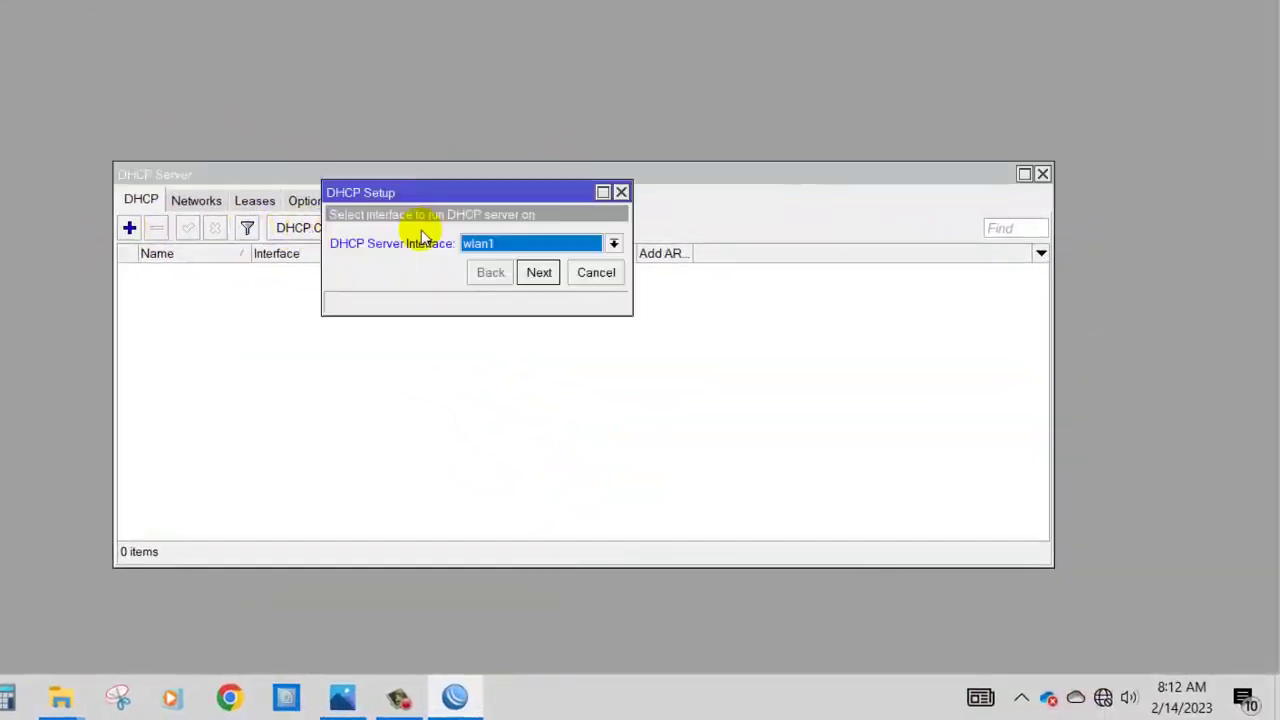
{"action": "left_click", "coordinate": [614, 244]}
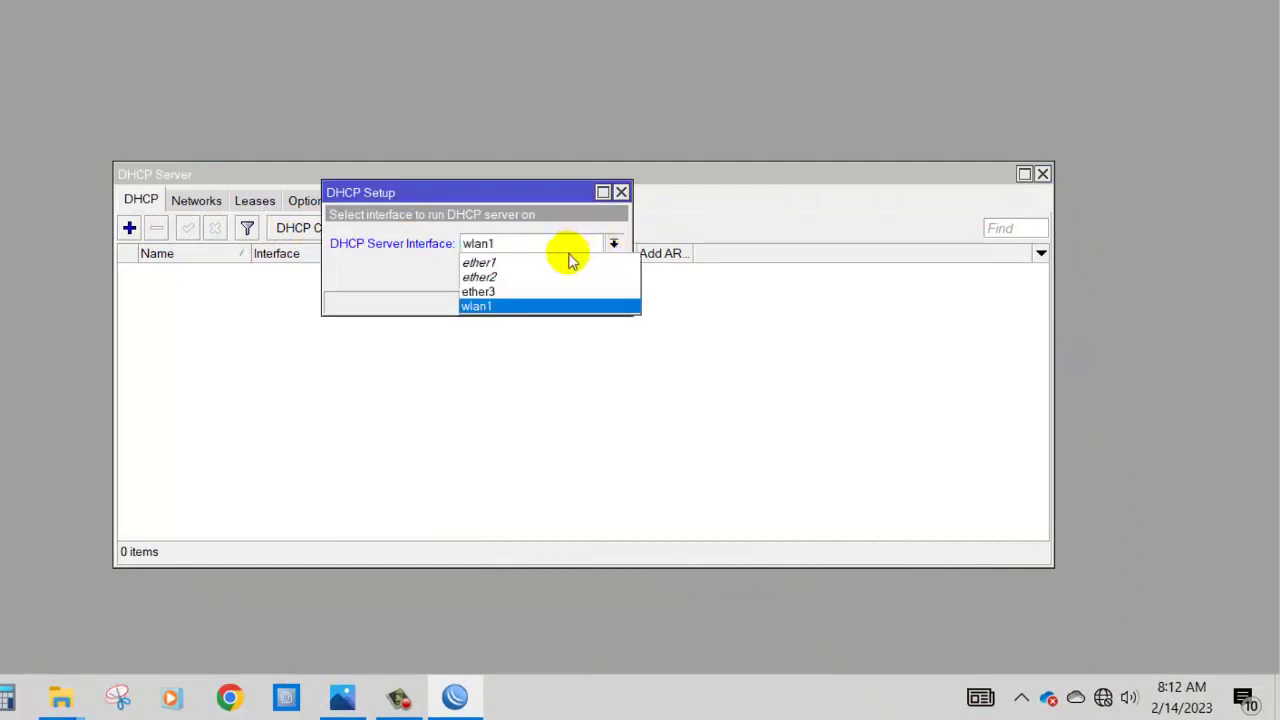
{"action": "left_click", "coordinate": [534, 291]}
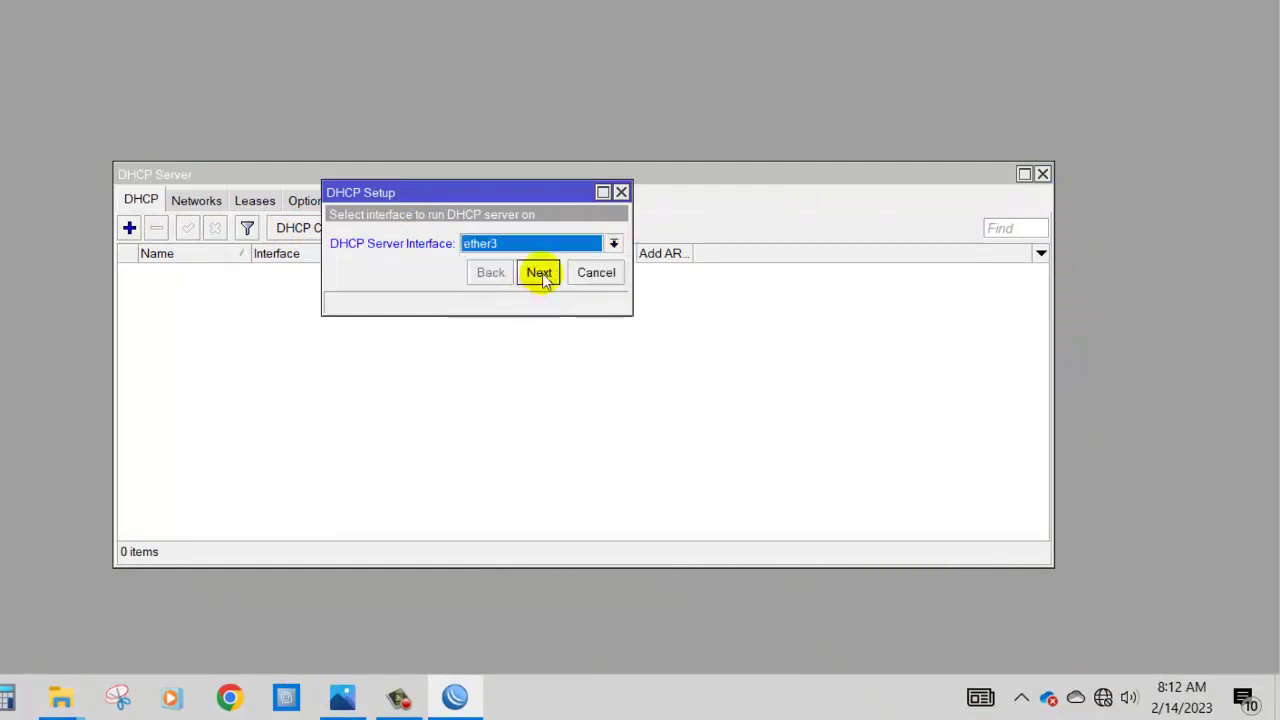
{"action": "left_click", "coordinate": [539, 273]}
Complete the DHCP setup with the proposed values, including gateway 192.168.100.1 and lease time 00:10:00, and close the DHCP server window
{"action": "left_click", "coordinate": [539, 273]}
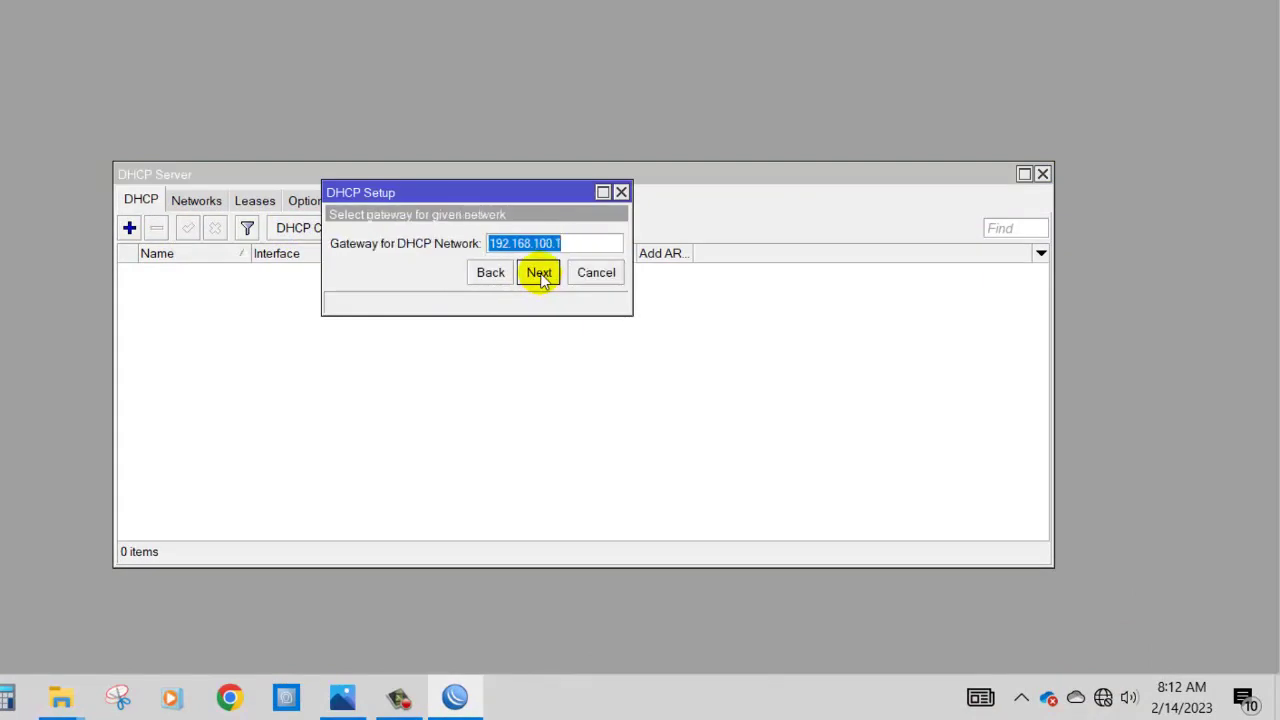
{"action": "left_click", "coordinate": [539, 273]}
{"action": "left_click", "coordinate": [539, 273]}
{"action": "left_click", "coordinate": [539, 273]}
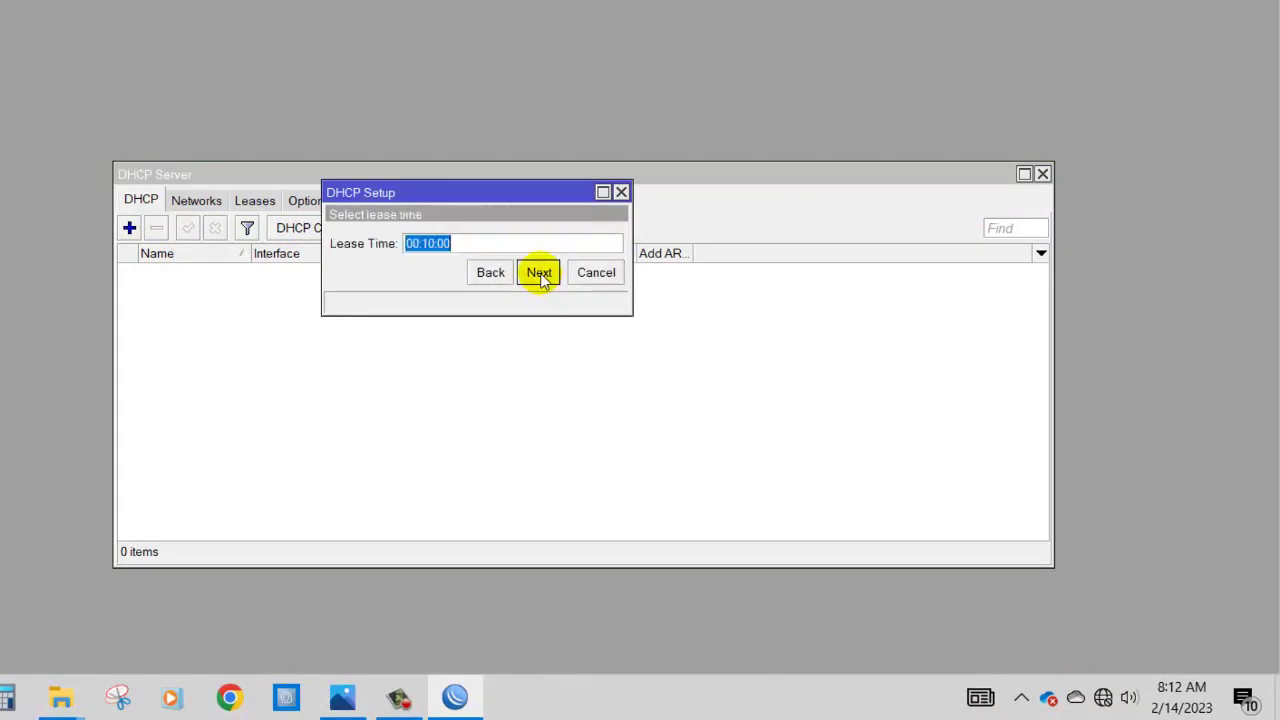
{"action": "left_click", "coordinate": [539, 273]}
{"action": "left_click", "coordinate": [490, 240]}
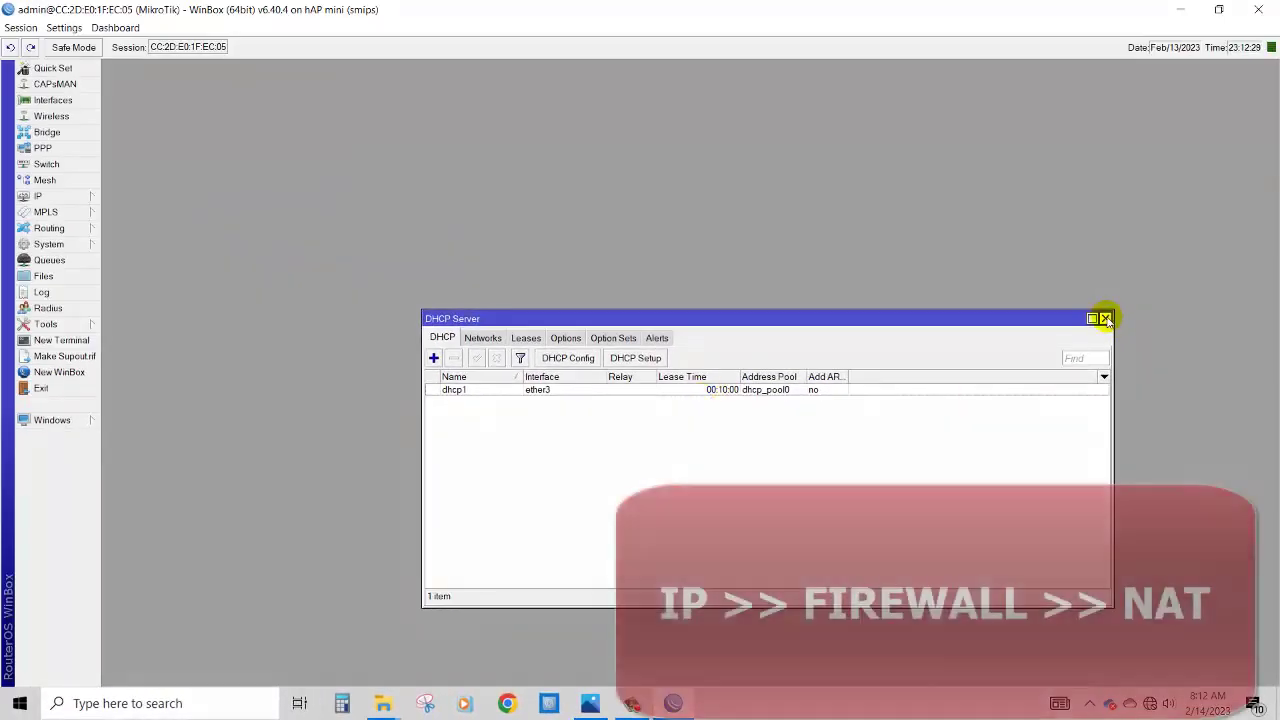
{"action": "left_click", "coordinate": [1105, 318]}
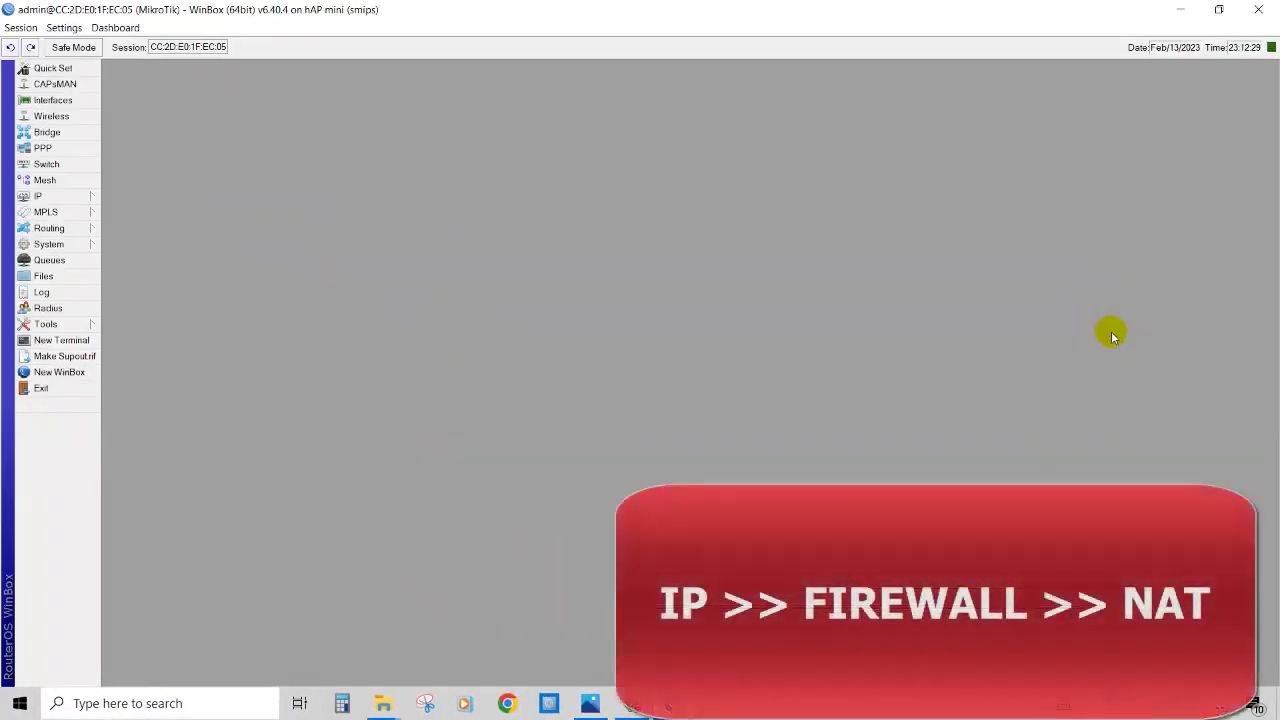
Start a new firewall NAT rule with chain srcnat and out interface wlan1
{"action": "left_click", "coordinate": [95, 196]}
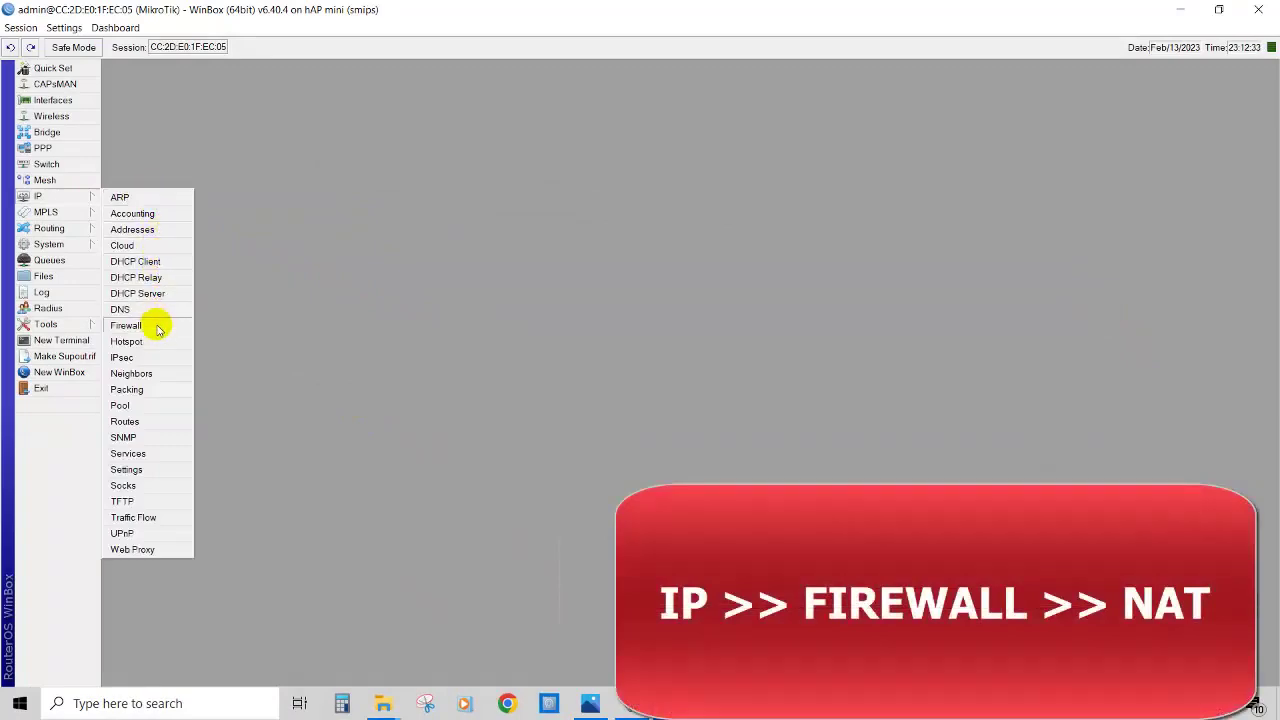
{"action": "left_click", "coordinate": [155, 326]}
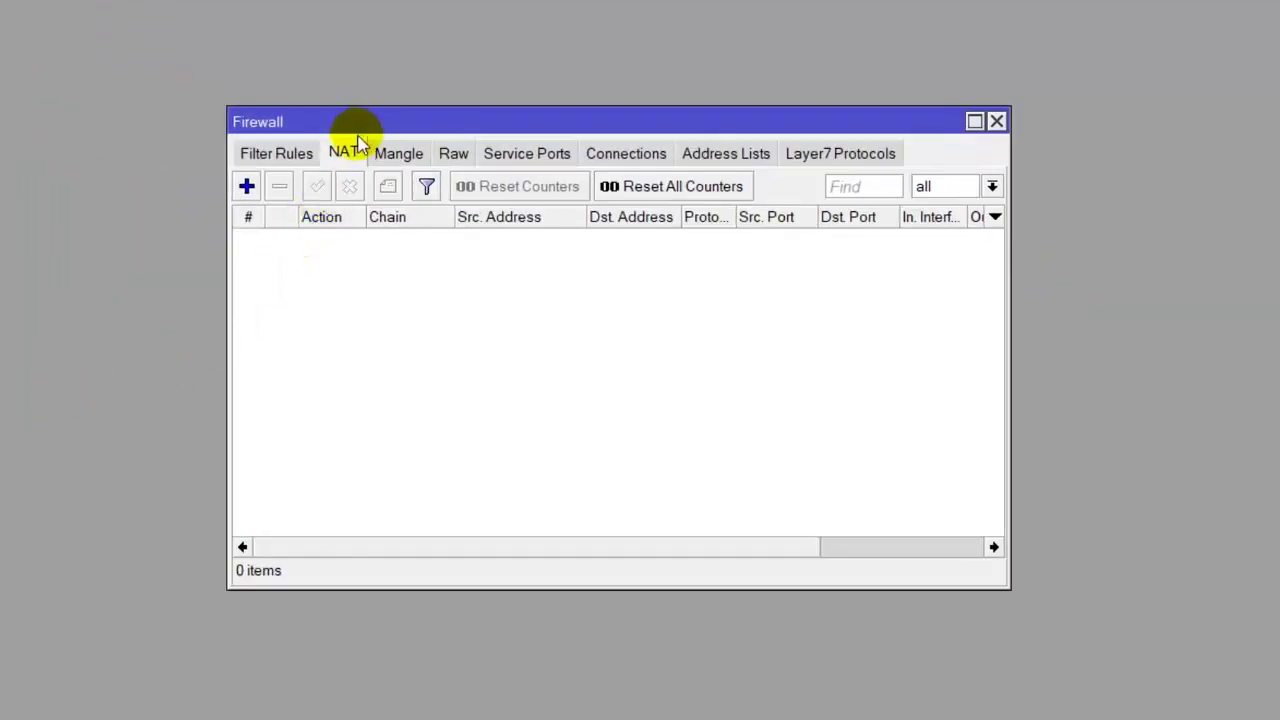
{"action": "left_click", "coordinate": [247, 186]}
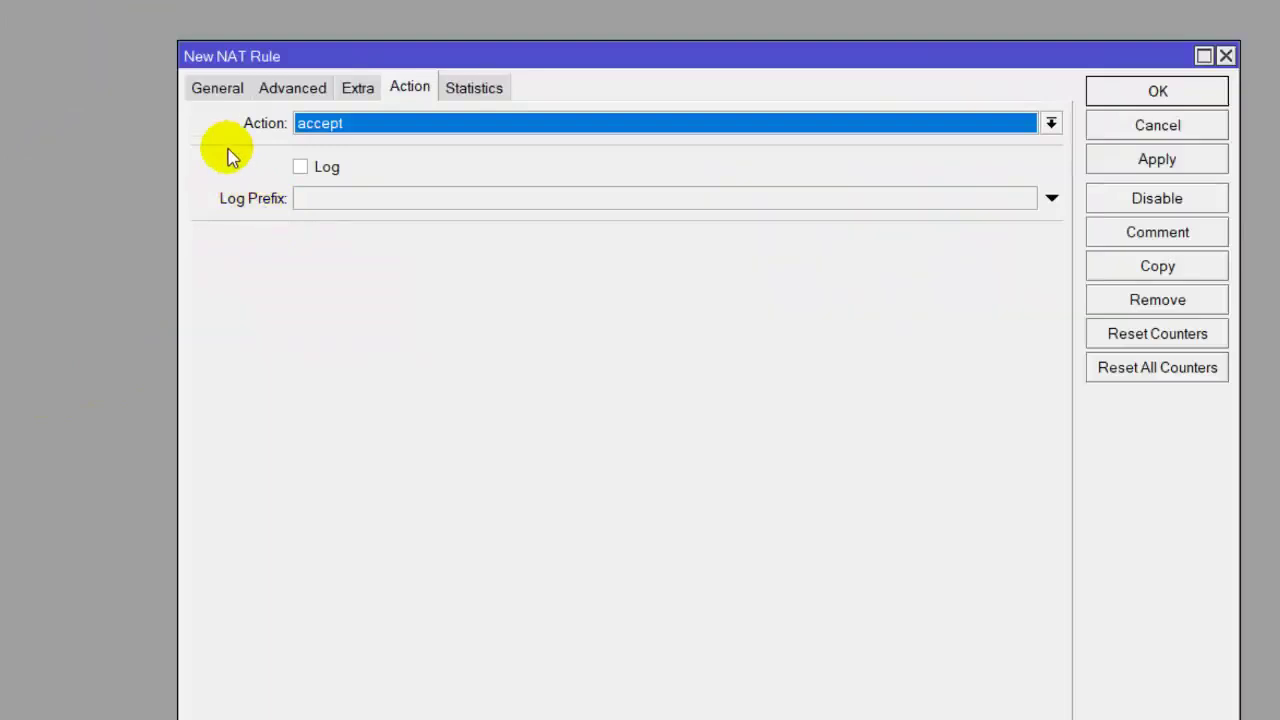
{"action": "left_click", "coordinate": [203, 90]}
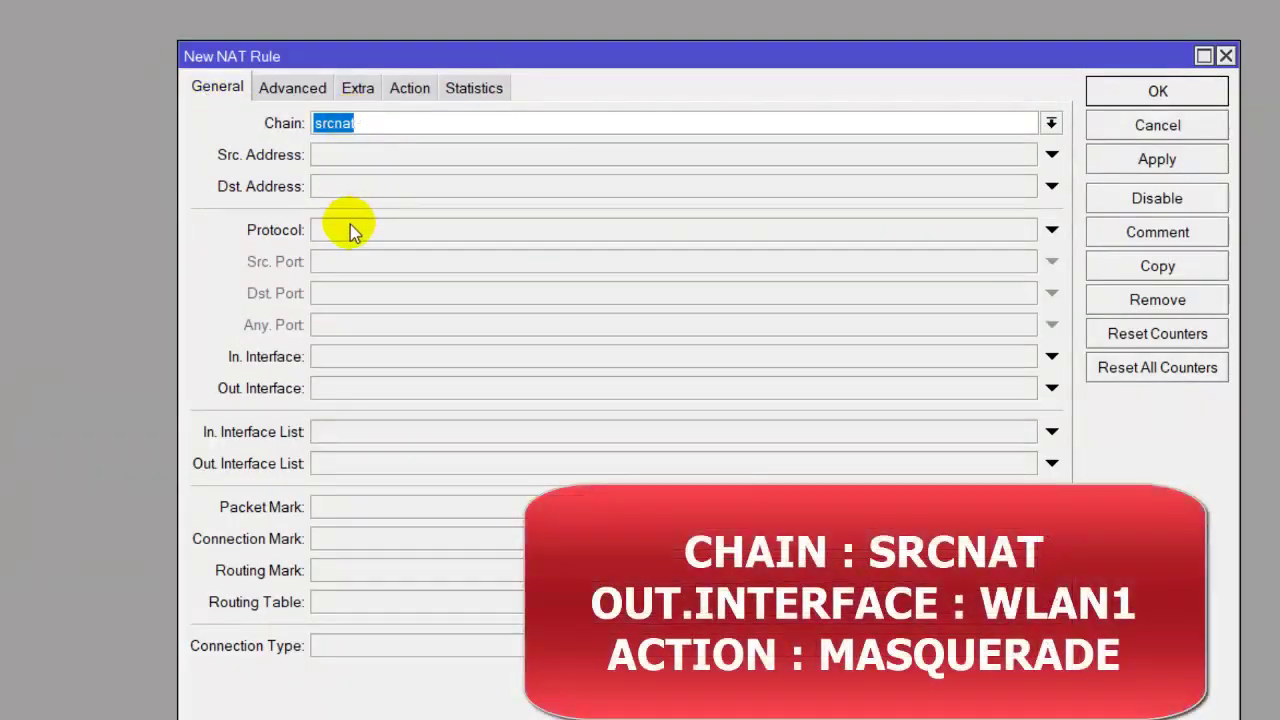
{"action": "left_click", "coordinate": [355, 388]}
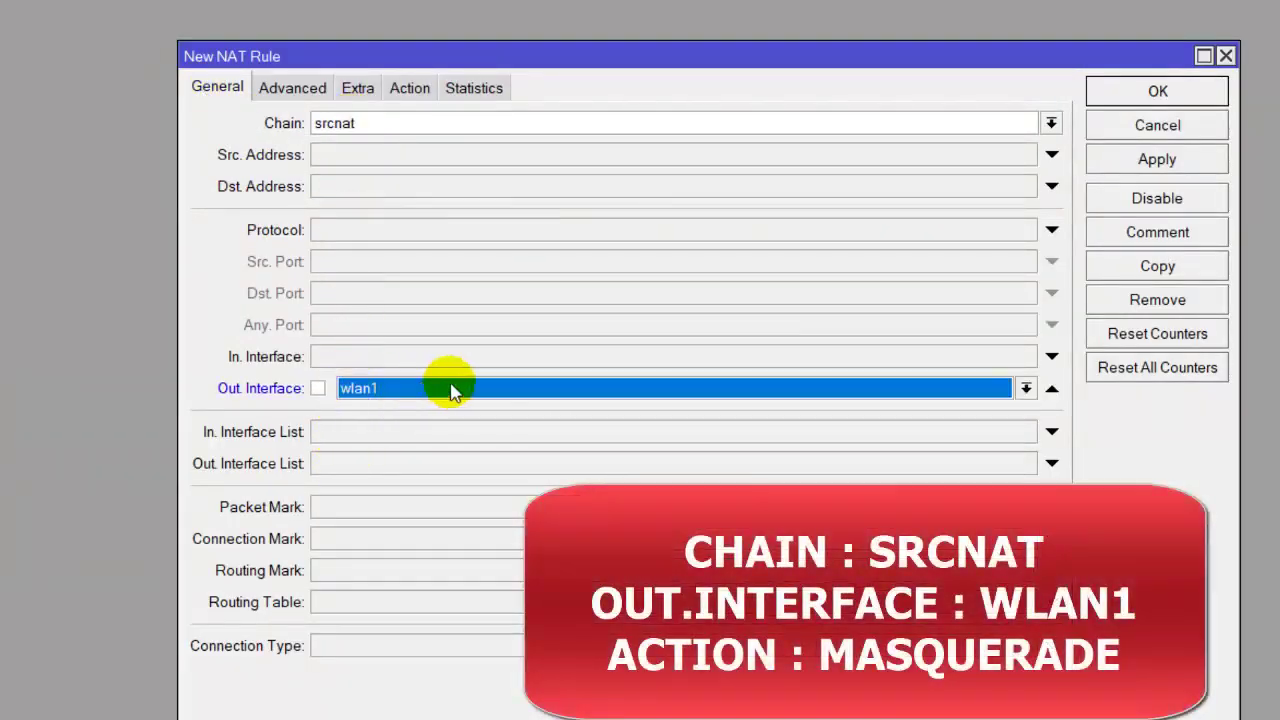
{"action": "left_click", "coordinate": [393, 390]}
{"action": "left_click", "coordinate": [398, 531]}
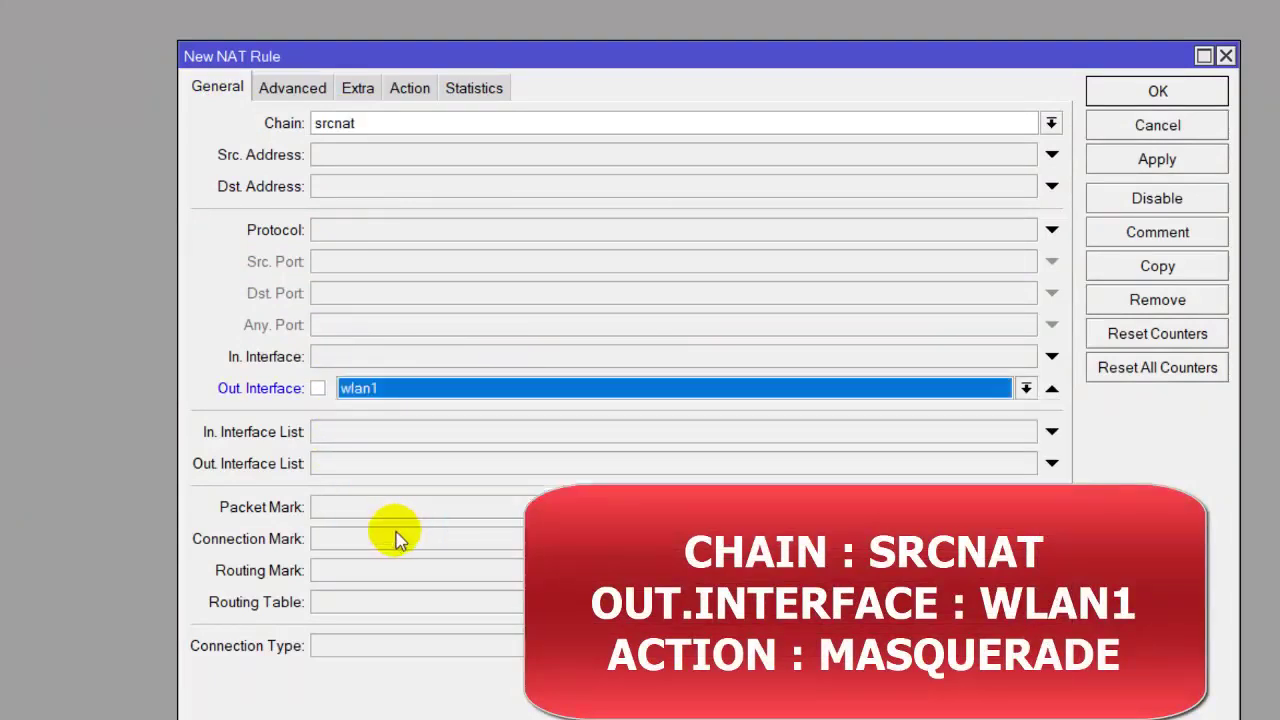
Set the NAT rule's action to masquerade, save the rule and close the firewall window
{"action": "left_click", "coordinate": [410, 88]}
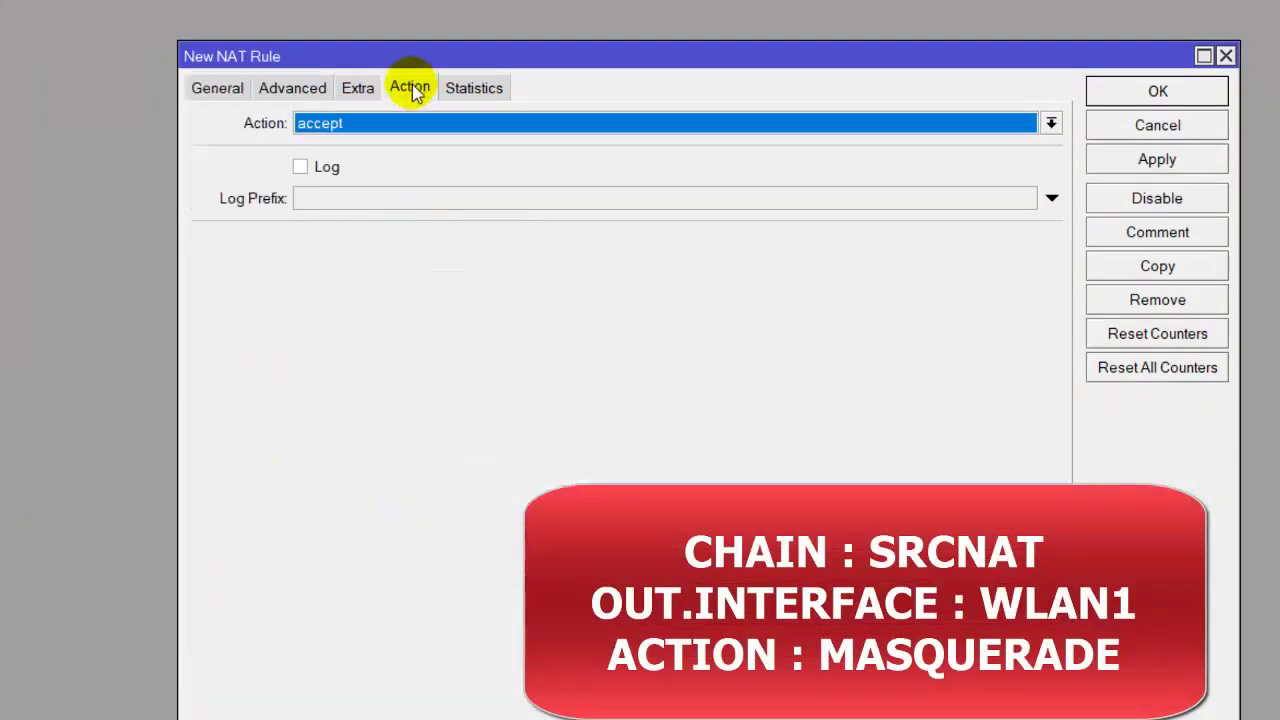
{"action": "left_click", "coordinate": [414, 123]}
{"action": "left_click", "coordinate": [405, 251]}
{"action": "left_click", "coordinate": [1160, 162]}
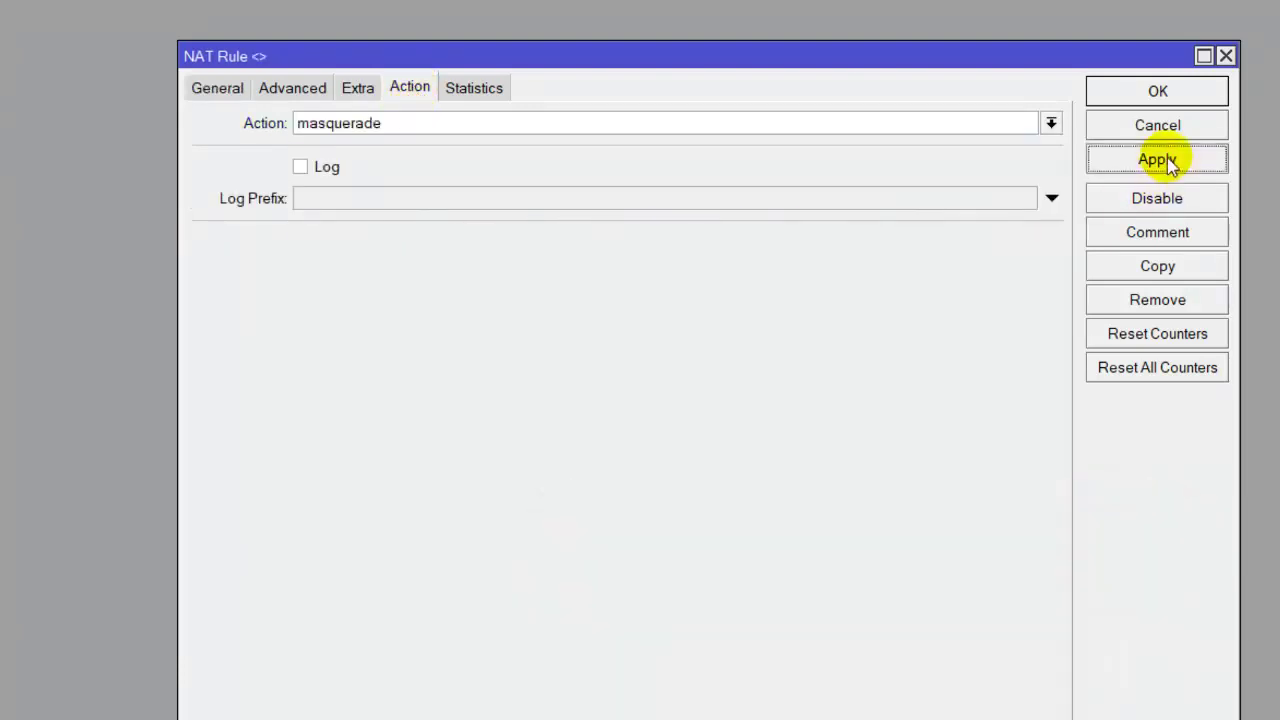
{"action": "left_click", "coordinate": [1157, 91]}
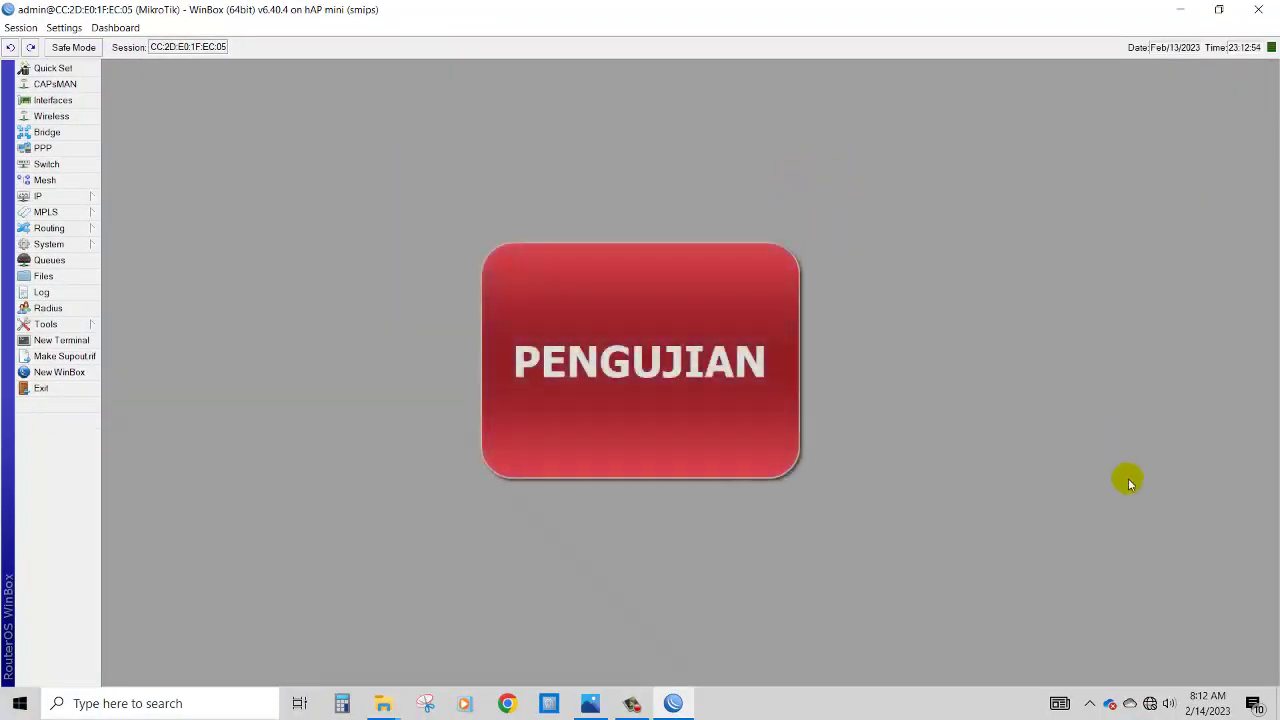
Switch to the Windows network connections and set the Ethernet adapter's IPv4 to obtain its IP address and DNS server automatically
{"action": "right_click", "coordinate": [1150, 703]}
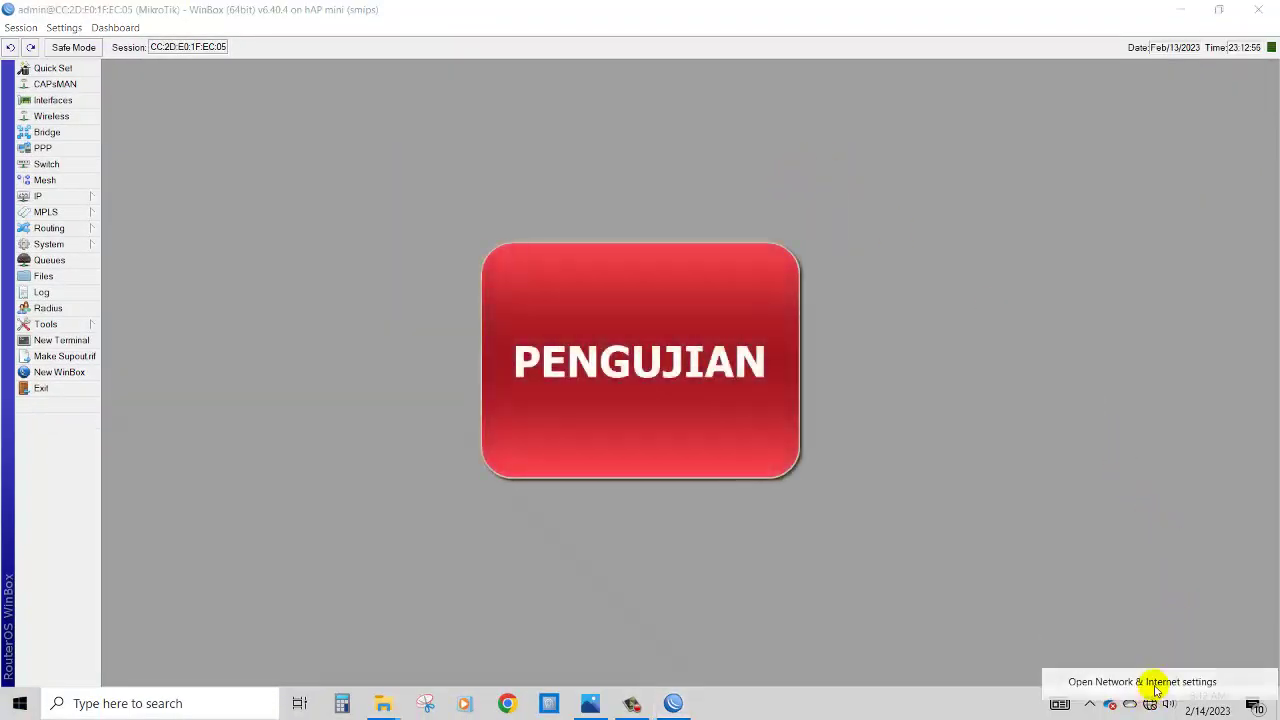
{"action": "left_click", "coordinate": [1143, 681]}
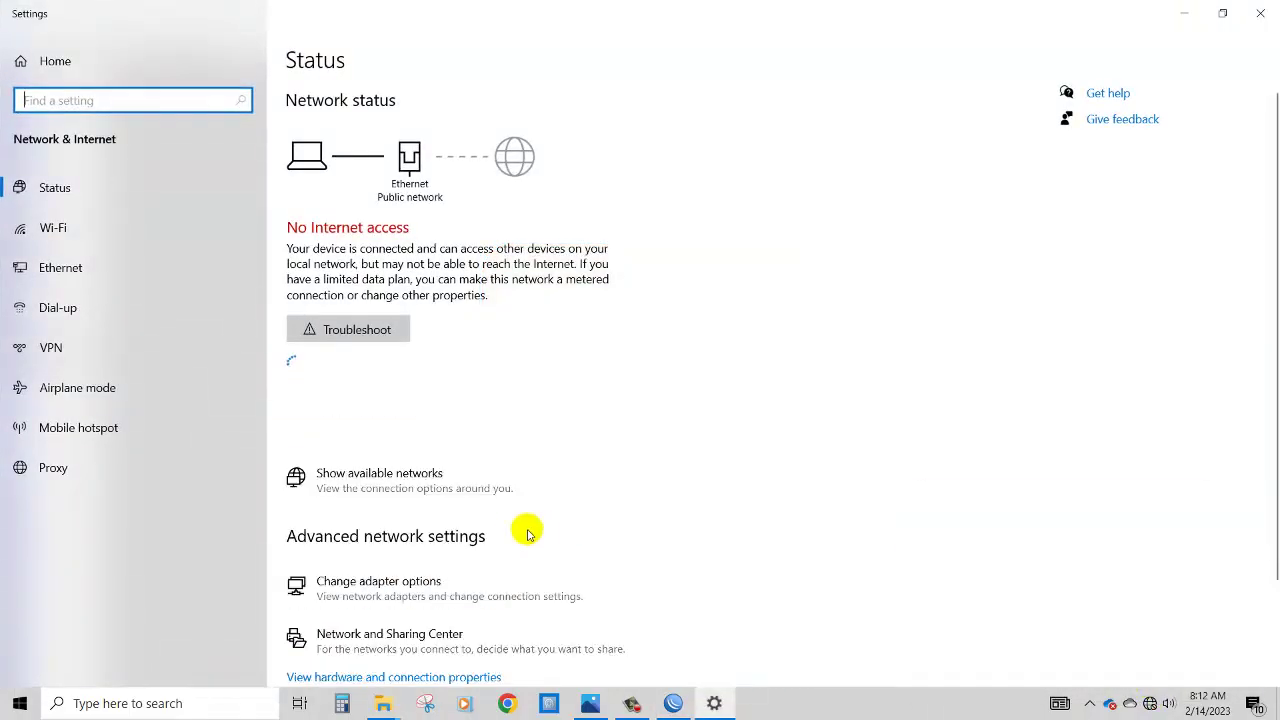
{"action": "left_click", "coordinate": [472, 580]}
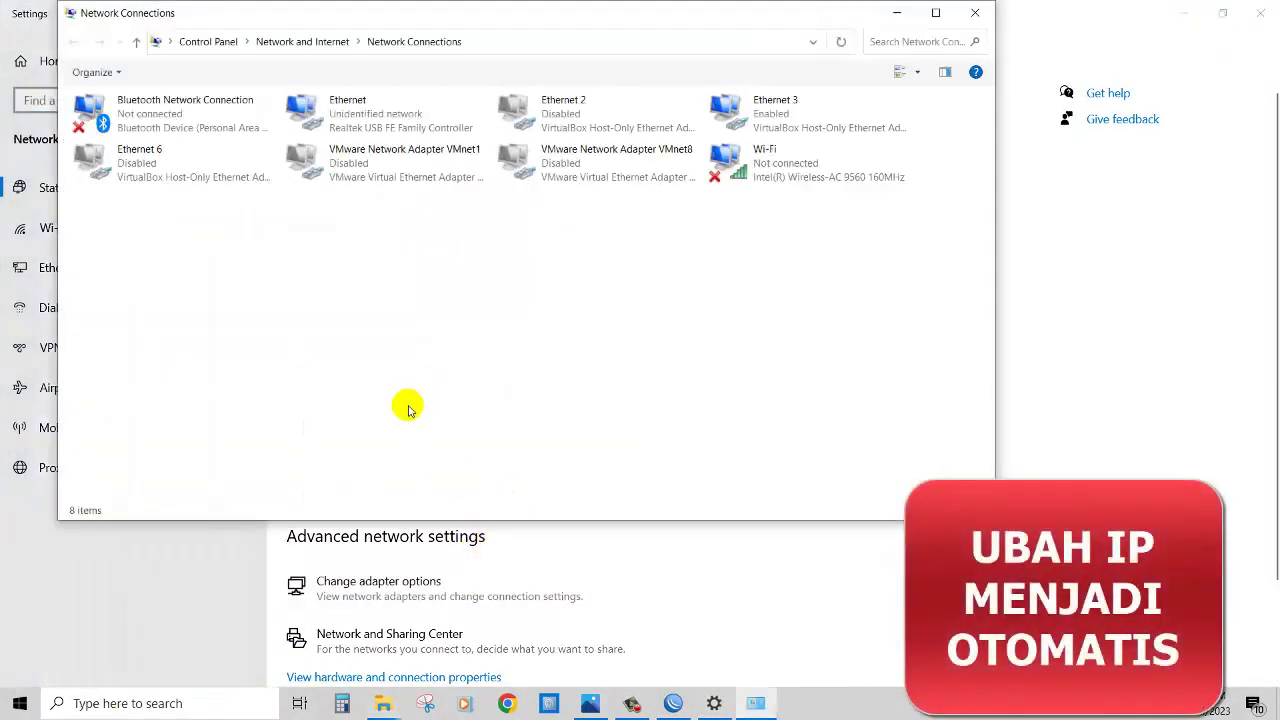
{"action": "double_click", "coordinate": [383, 130]}
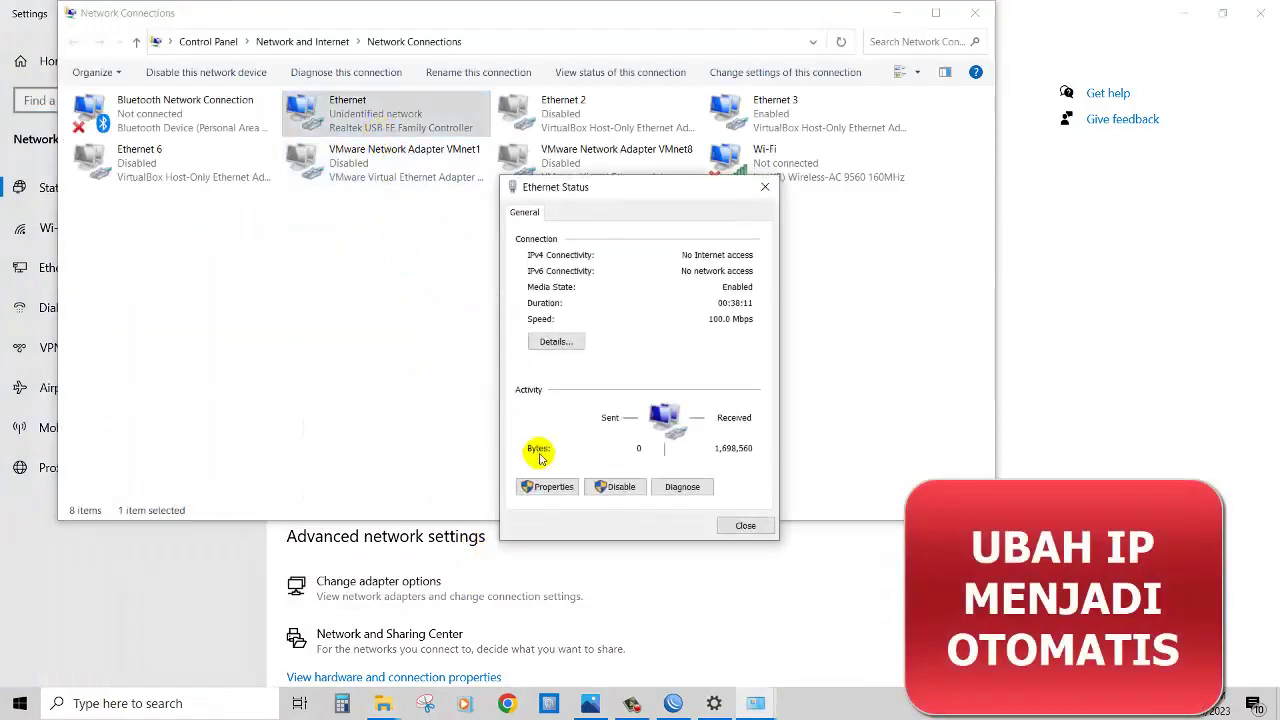
{"action": "left_click", "coordinate": [553, 487]}
{"action": "double_click", "coordinate": [590, 416]}
{"action": "left_click", "coordinate": [668, 367]}
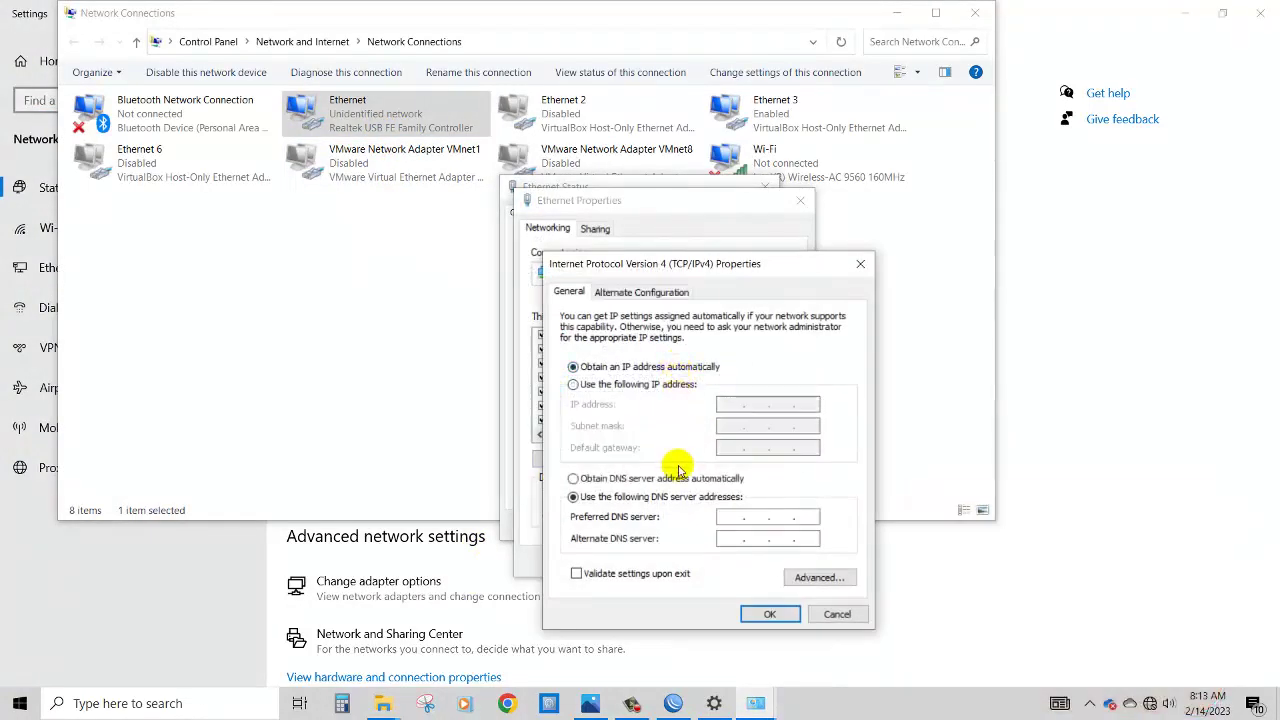
{"action": "left_click", "coordinate": [678, 478]}
{"action": "left_click", "coordinate": [768, 612]}
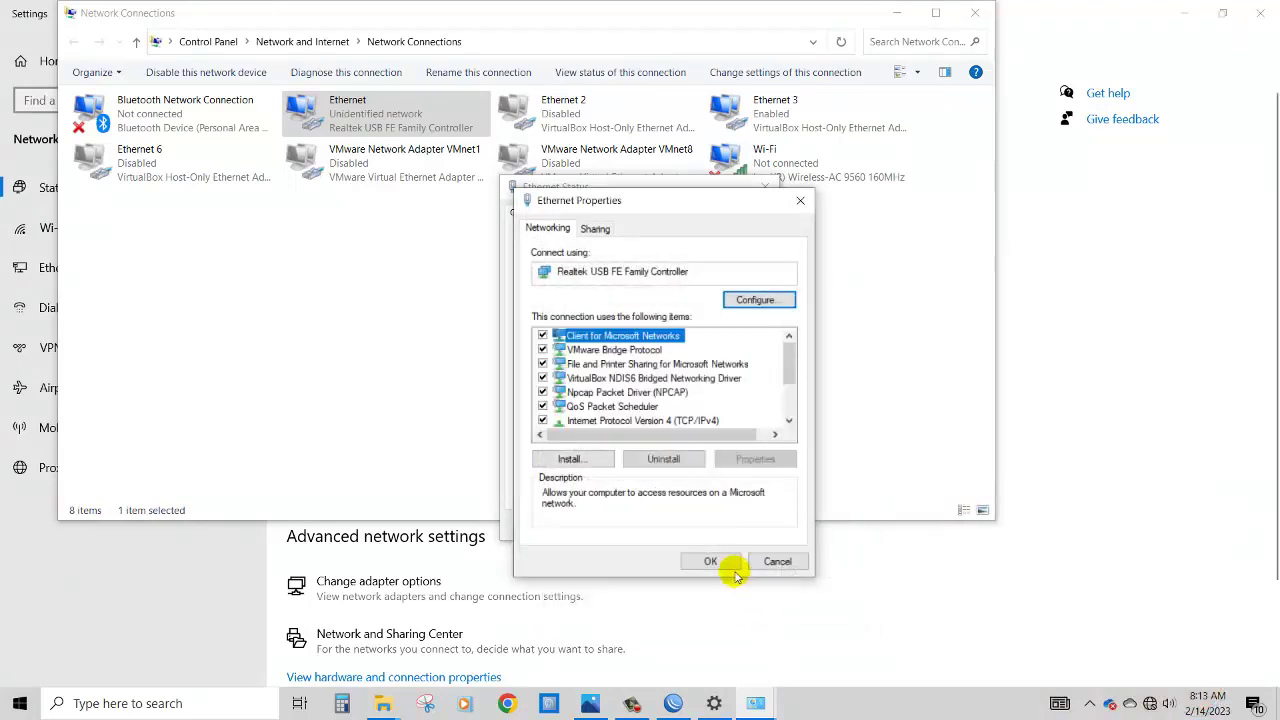
{"action": "left_click", "coordinate": [718, 562]}
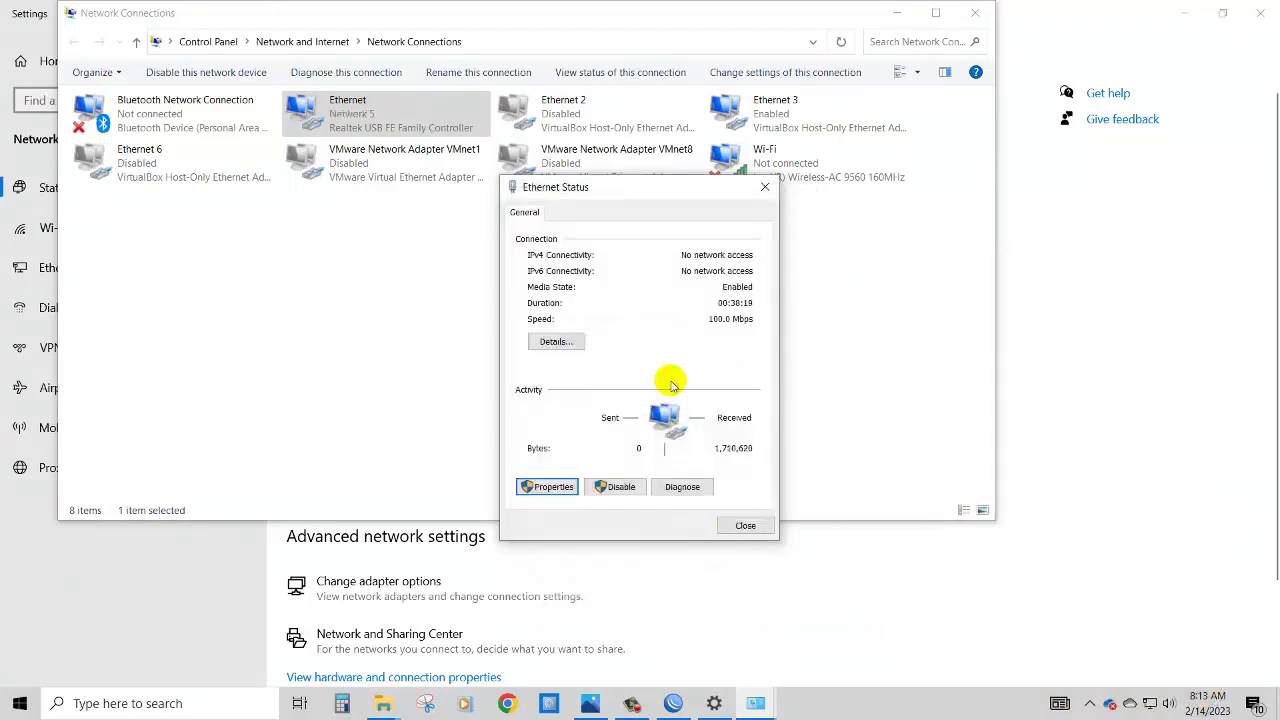
Examine the Ethernet adapter's connection details for the addresses assigned by the DHCP server
{"action": "left_click", "coordinate": [555, 342]}
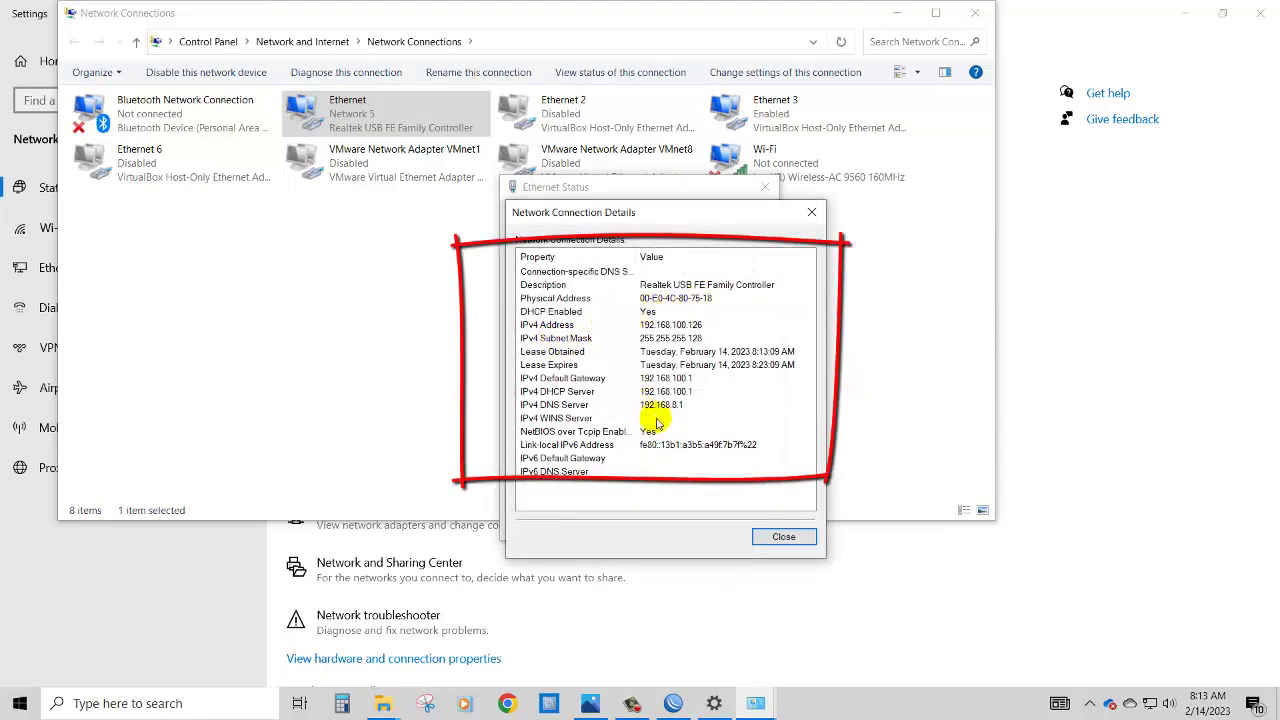
Close the Ethernet connection details and status windows and switch back to WinBox
{"action": "left_click", "coordinate": [779, 538]}
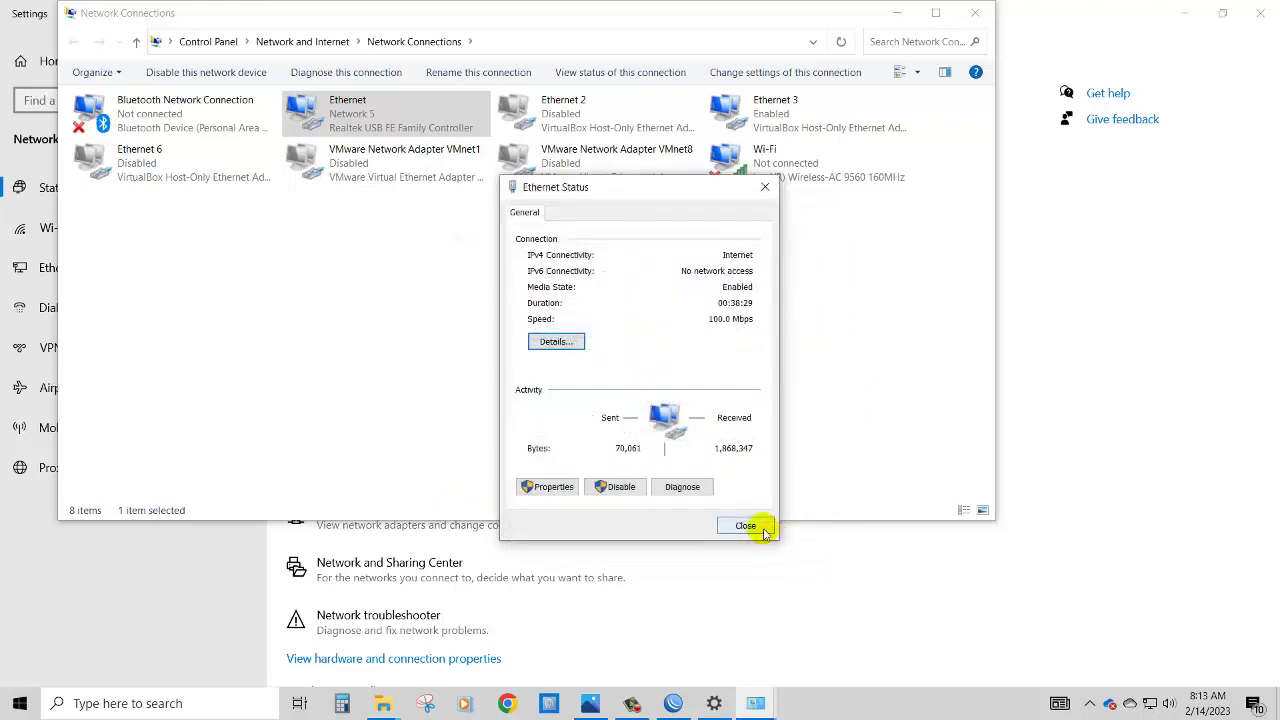
{"action": "left_click", "coordinate": [760, 528]}
{"action": "left_click", "coordinate": [672, 703]}
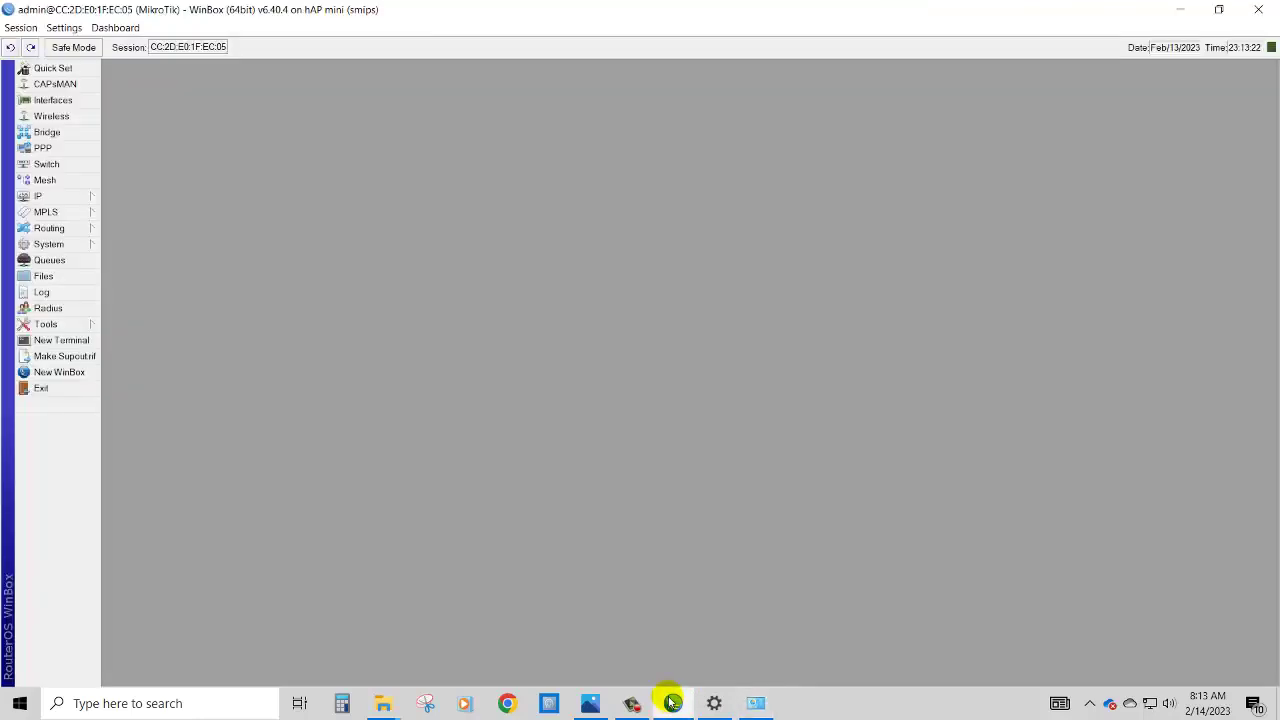
Open a Windows command prompt and test the internet connection by pinging 8.8.8.8, google.com and youtube.com
{"action": "key", "text": "super+r"}
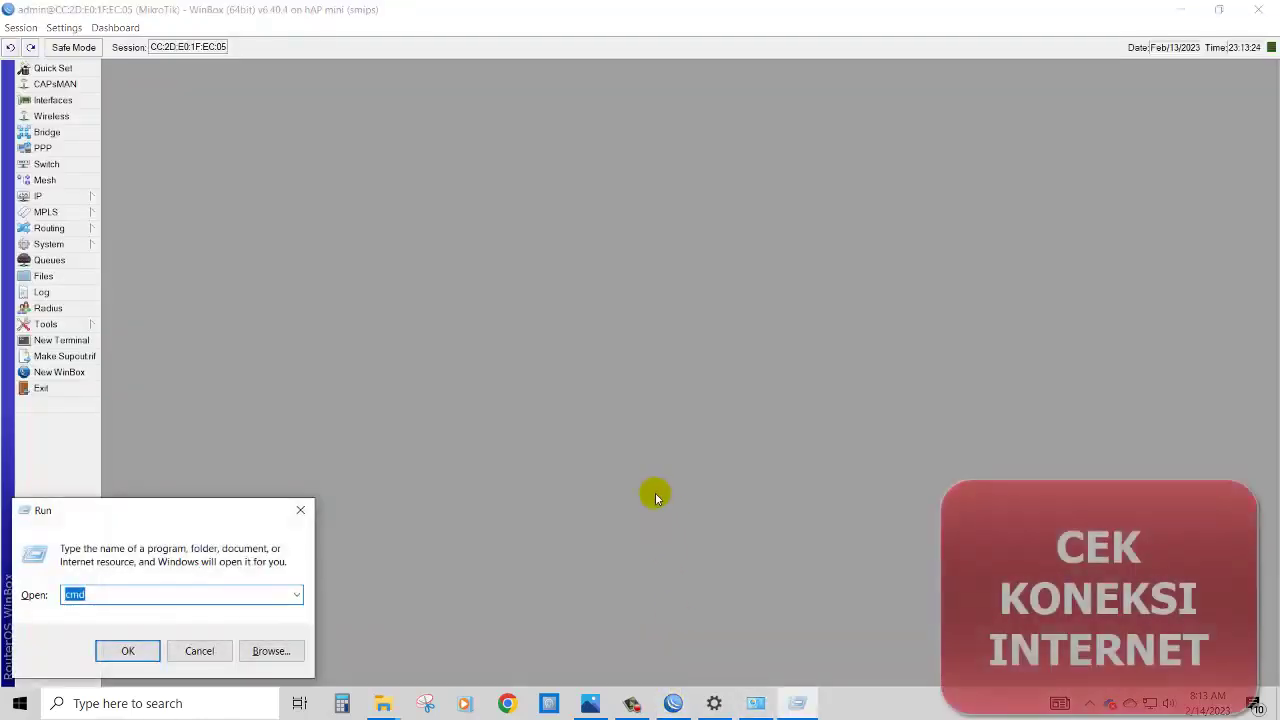
{"action": "key", "text": "Return"}
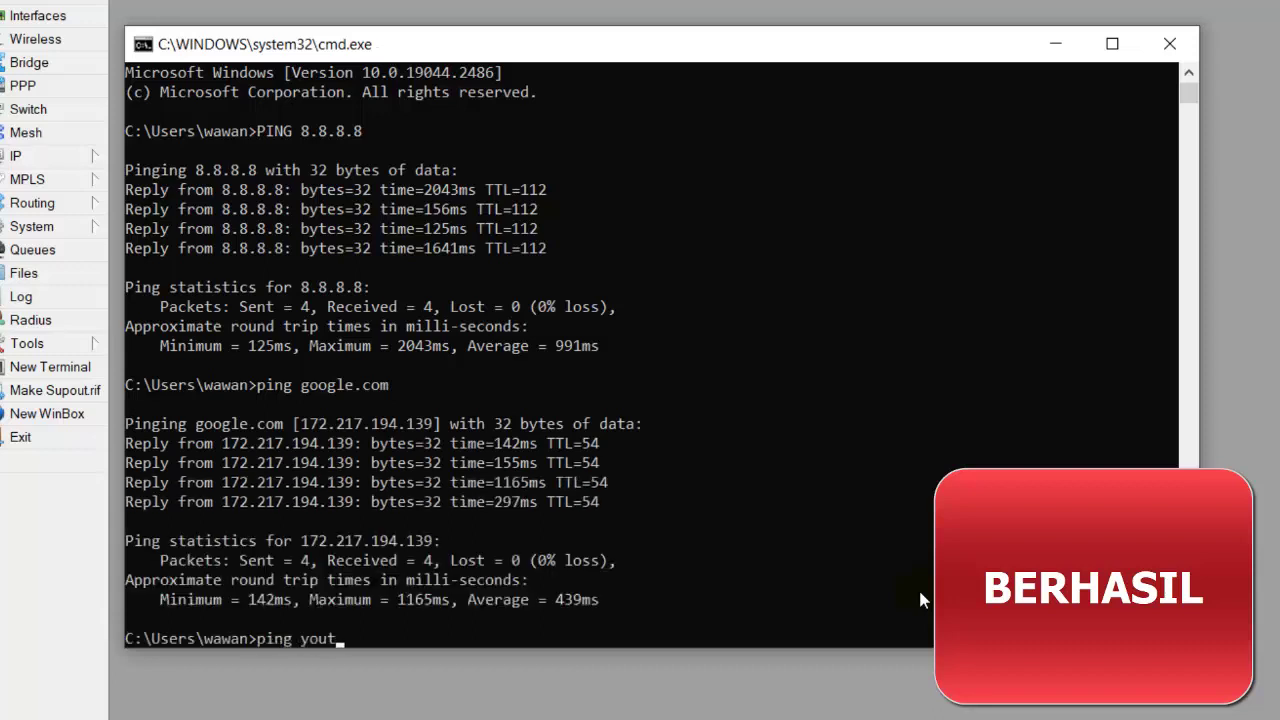
{"action": "type", "text": "be.com"}
{"action": "key", "text": "Return"}
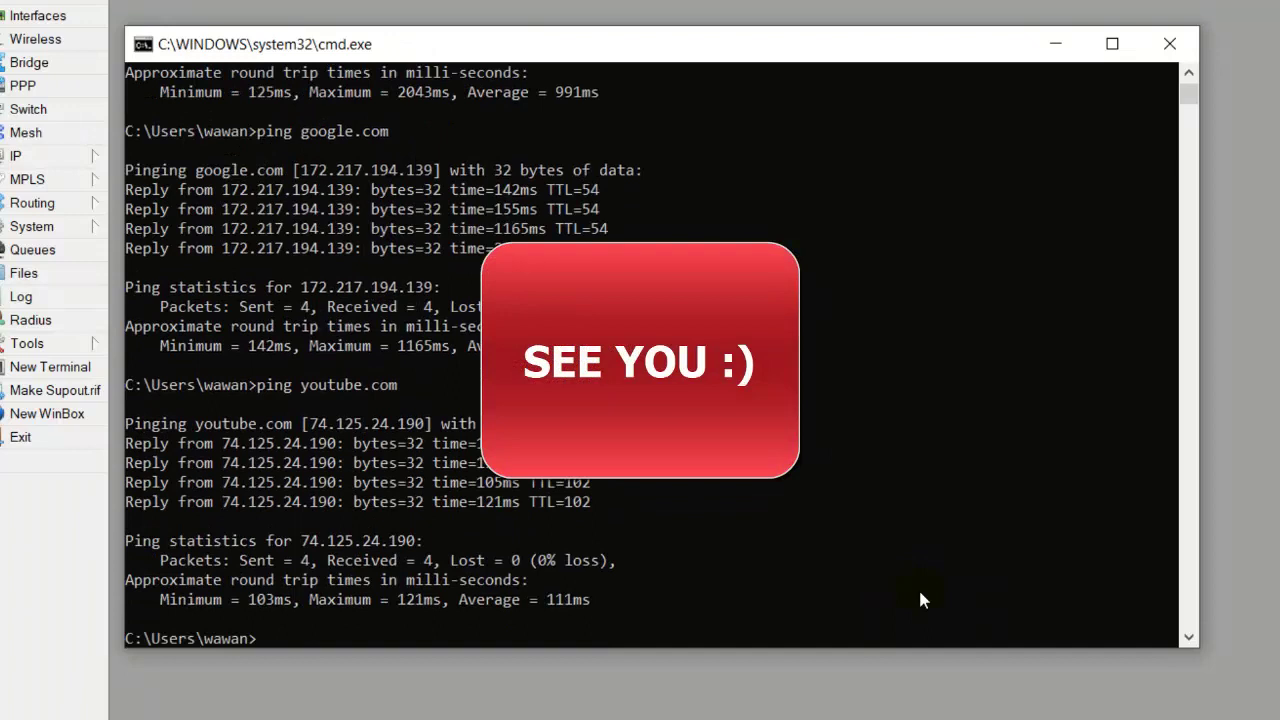
{"action": "key", "text": "F10"}
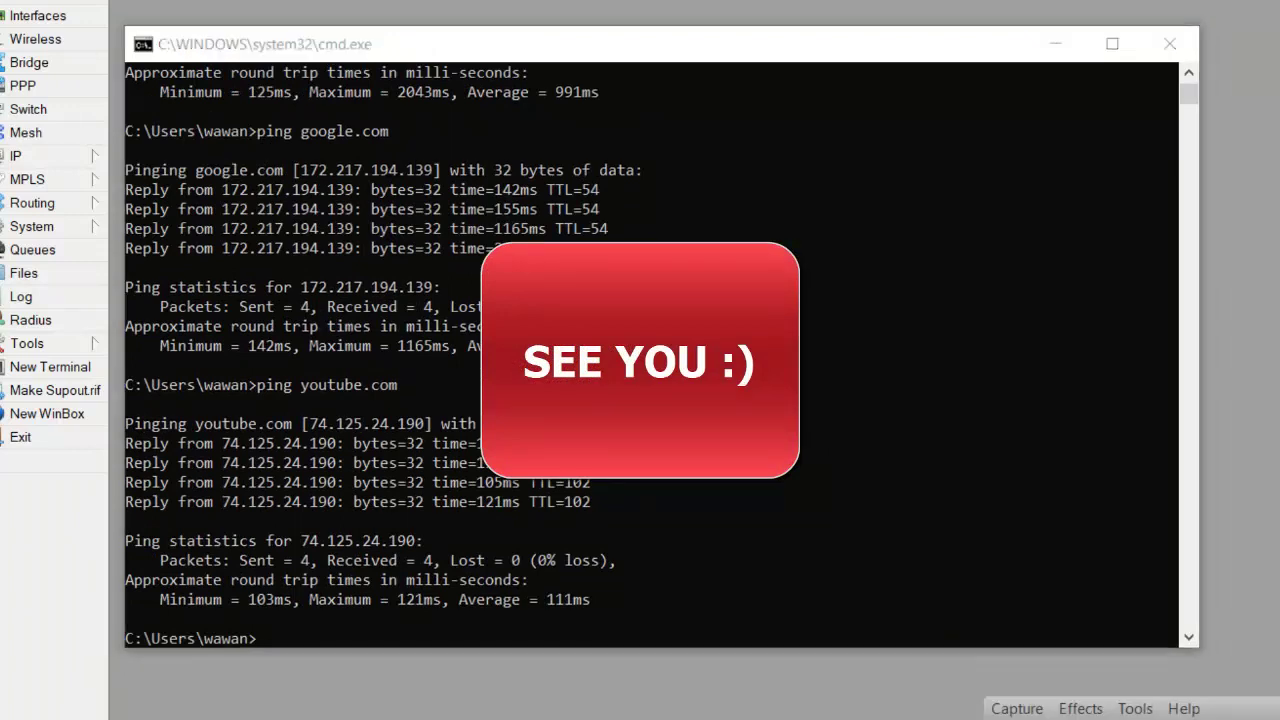